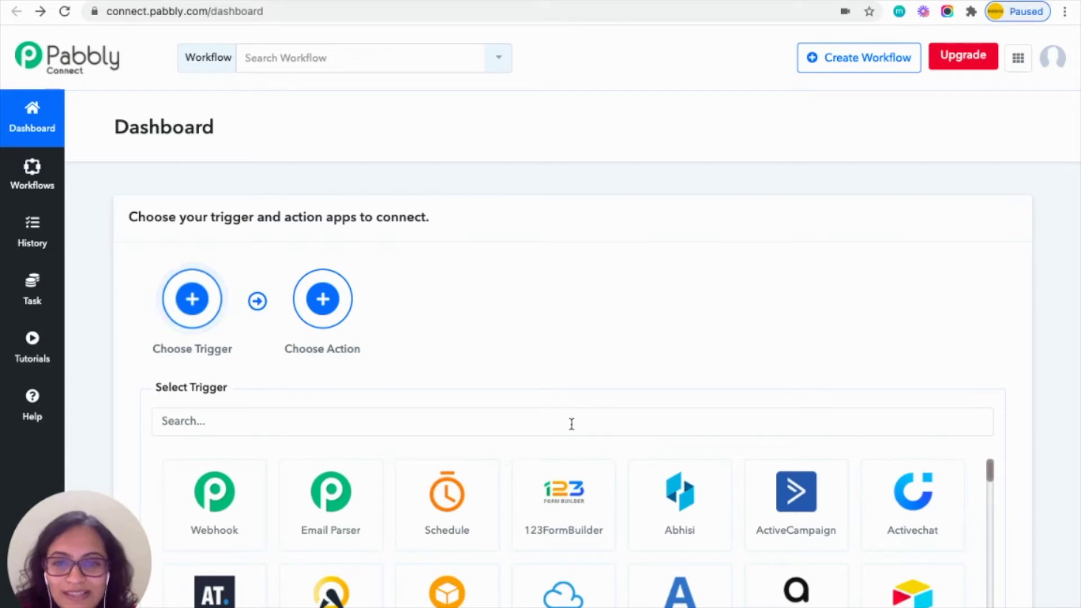
Choose Clientjoy as the trigger app of the new connection.
click(216, 301)
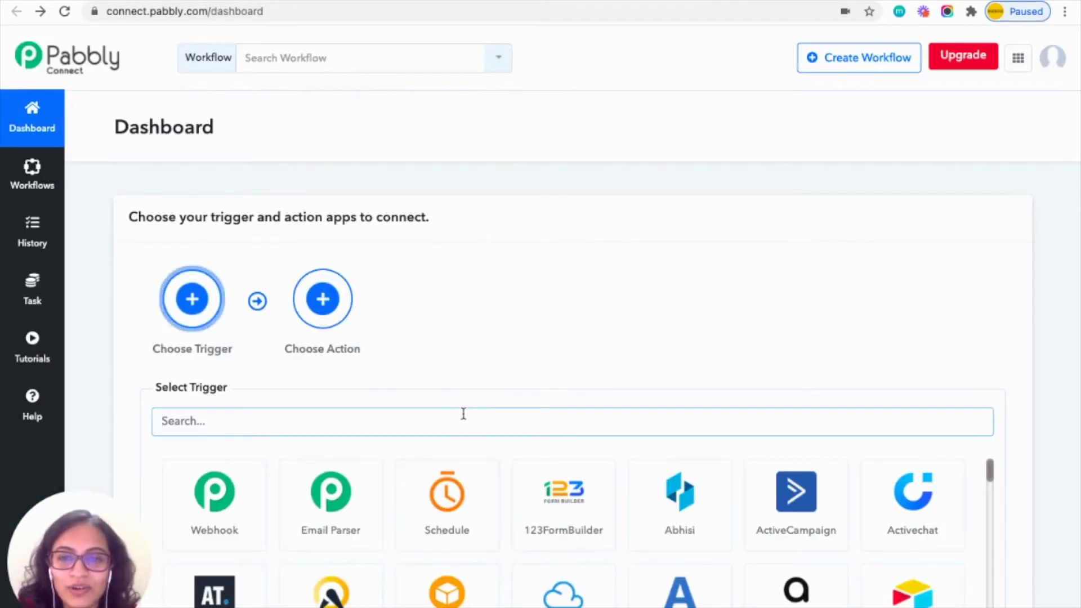
click(463, 415)
text(c)
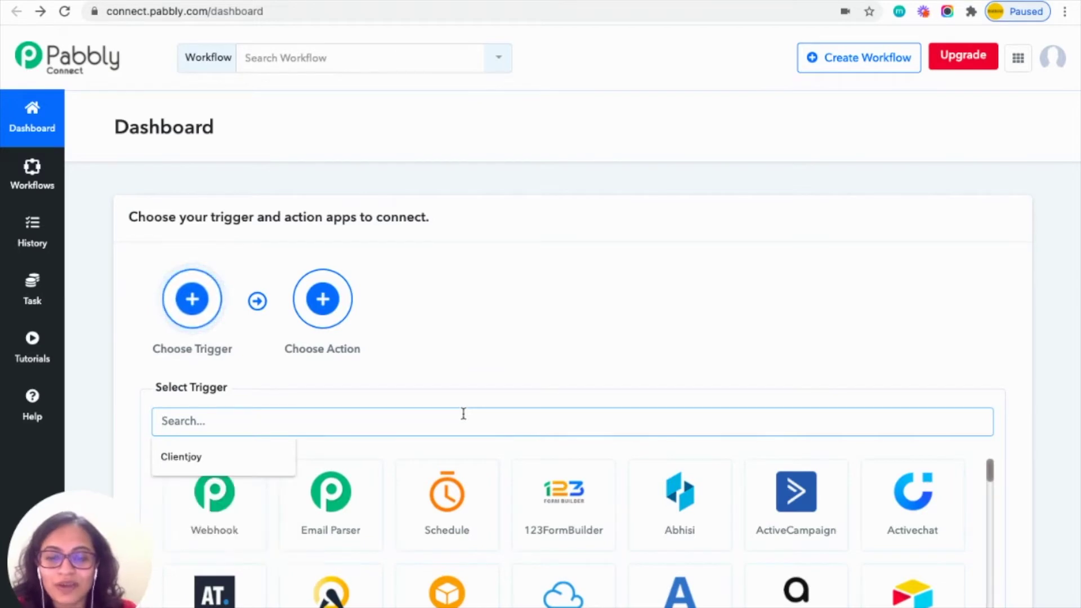
text(lien)
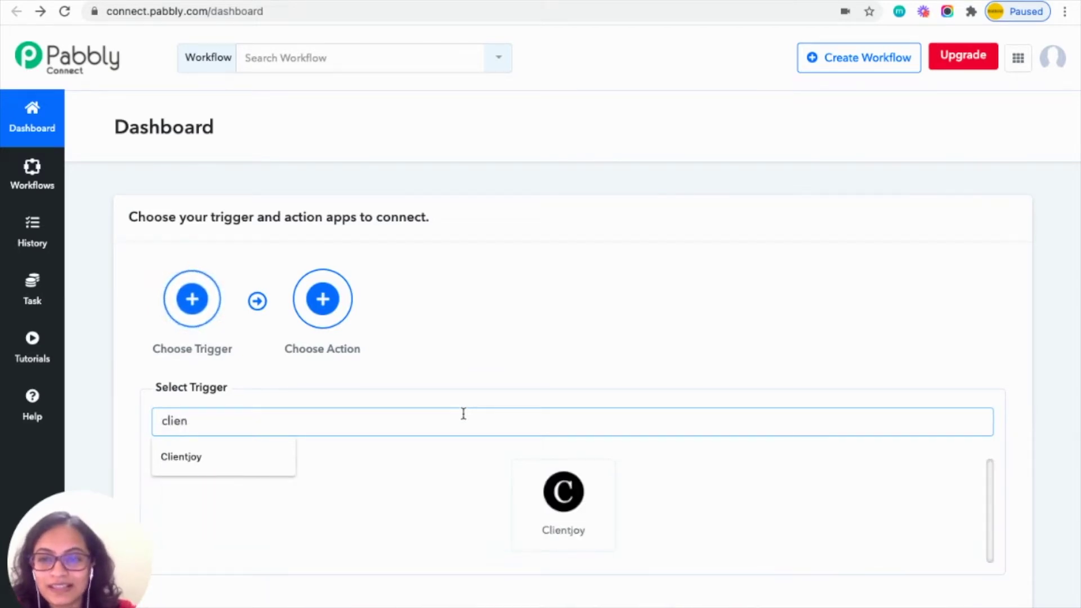
click(258, 453)
click(571, 478)
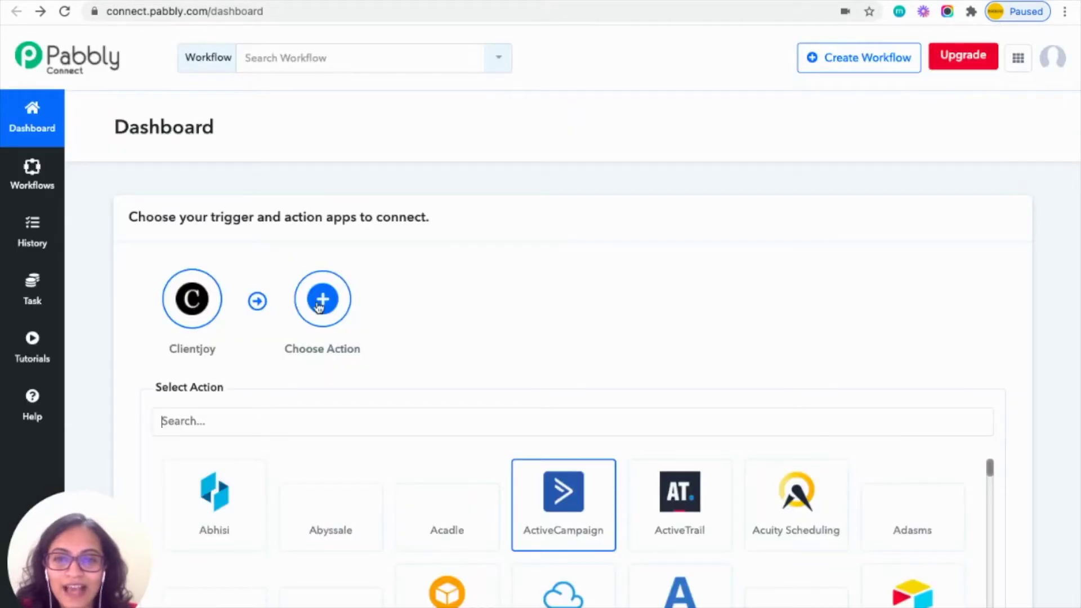
Choose Google Sheets as the action app.
click(323, 302)
text(goo)
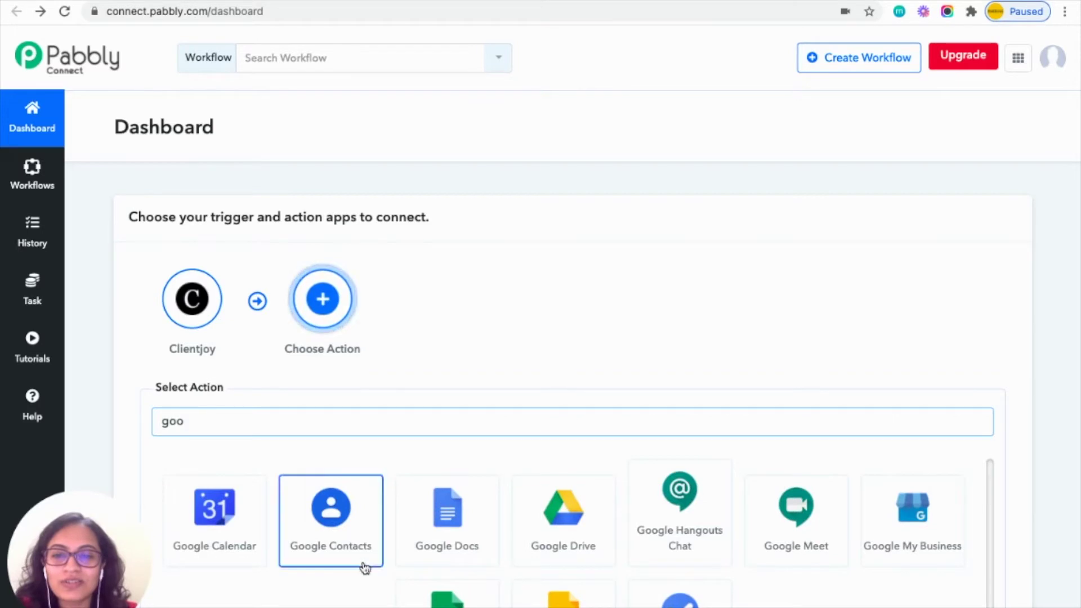
text(gl)
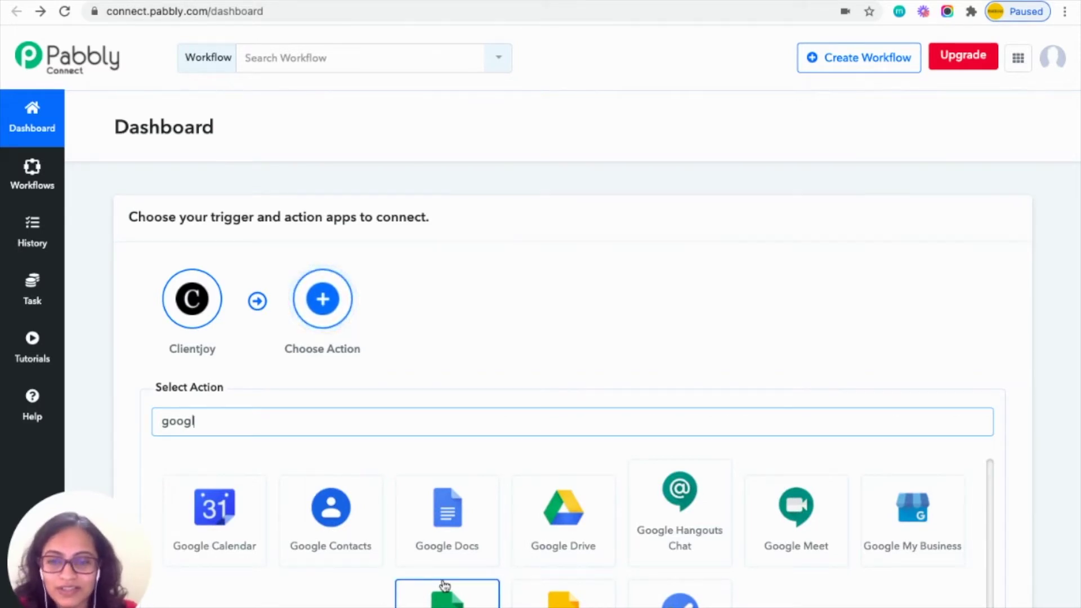
click(448, 602)
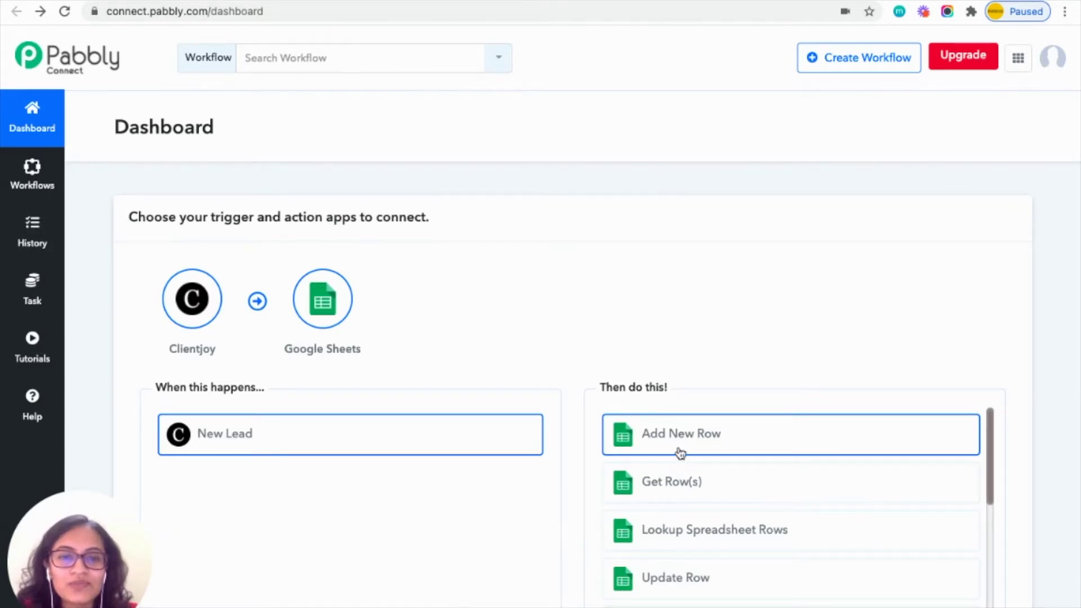
Pick Add New Row as the action and start the suggested 'Clientjoy To Google Sheets' workflow.
scroll(677, 501, down, 1)
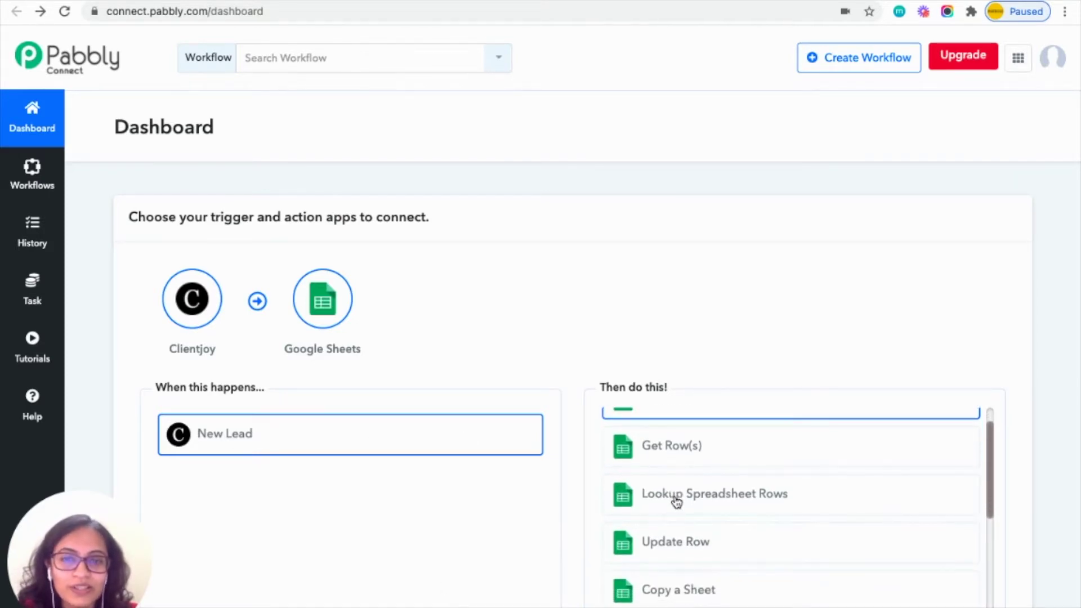
scroll(677, 501, up, 1)
click(691, 448)
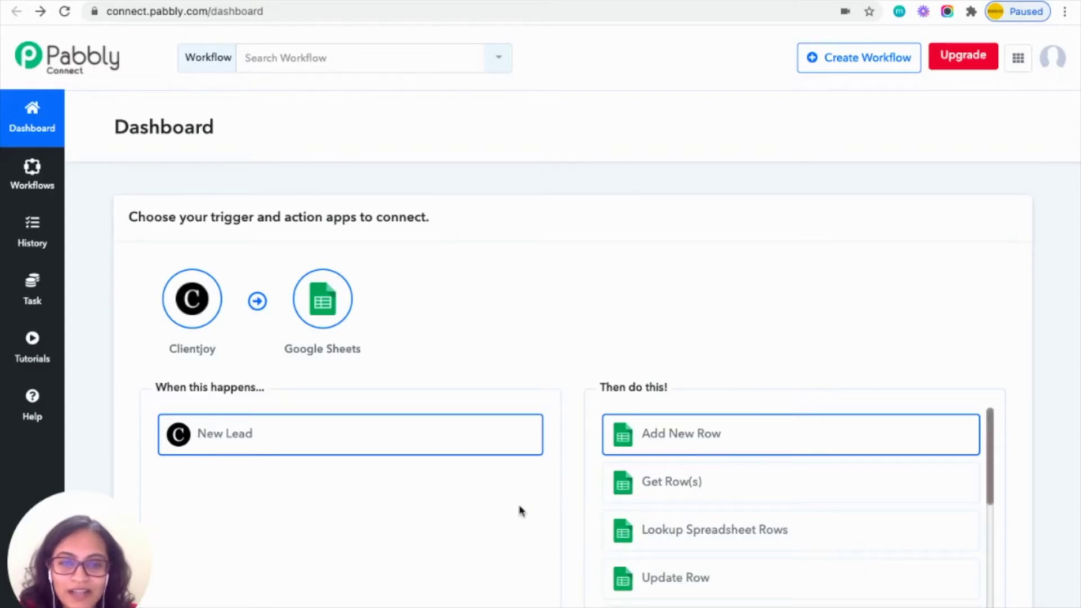
scroll(519, 511, down, 3)
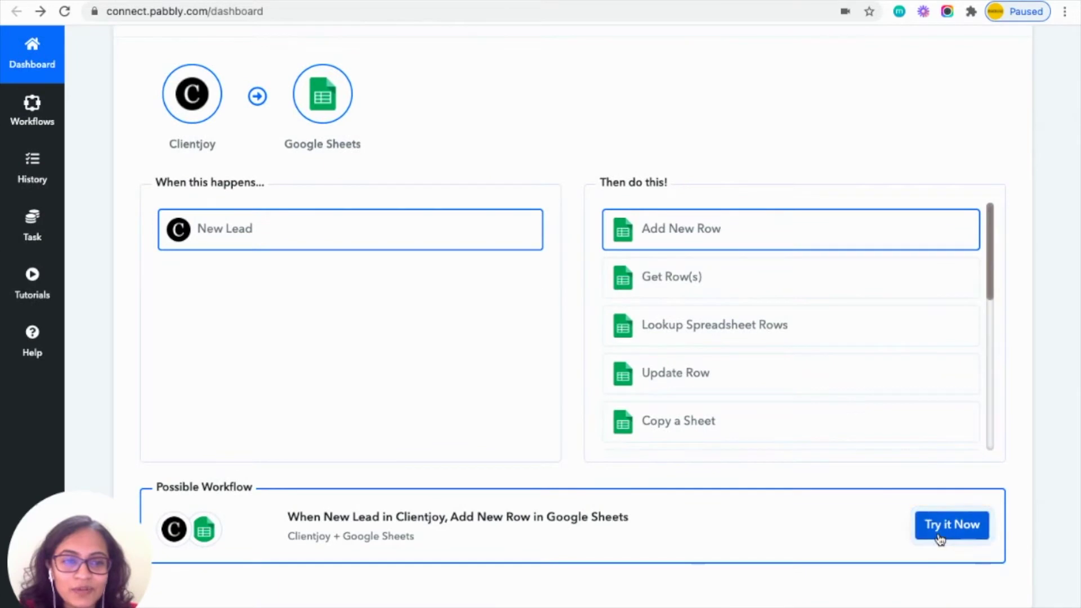
click(939, 537)
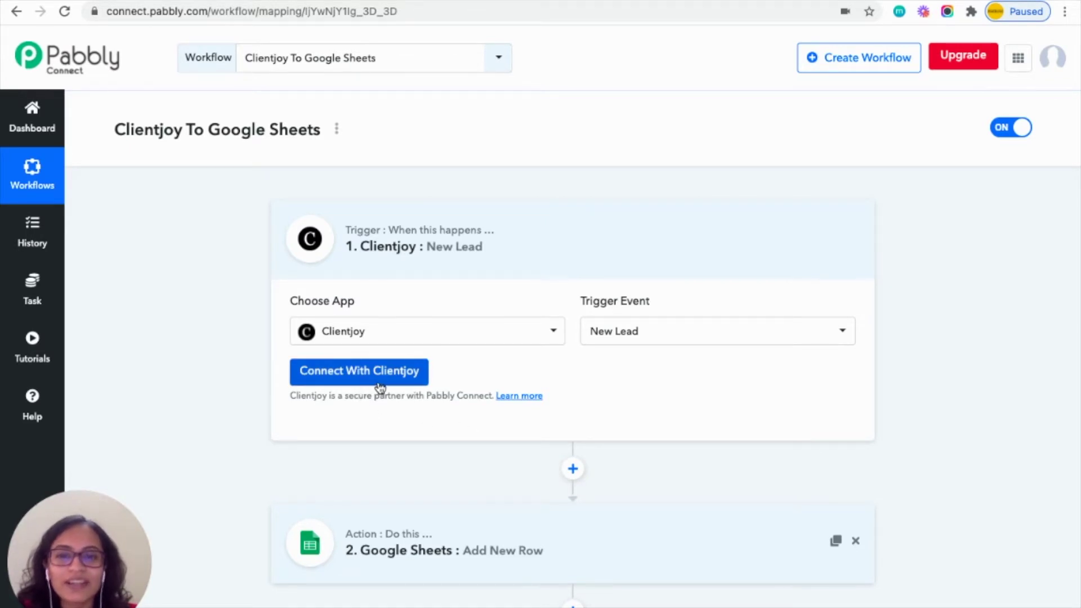
Connect the New Lead trigger using the Clientjoy #1 credentials with workspace Avon Enterprises.
click(395, 377)
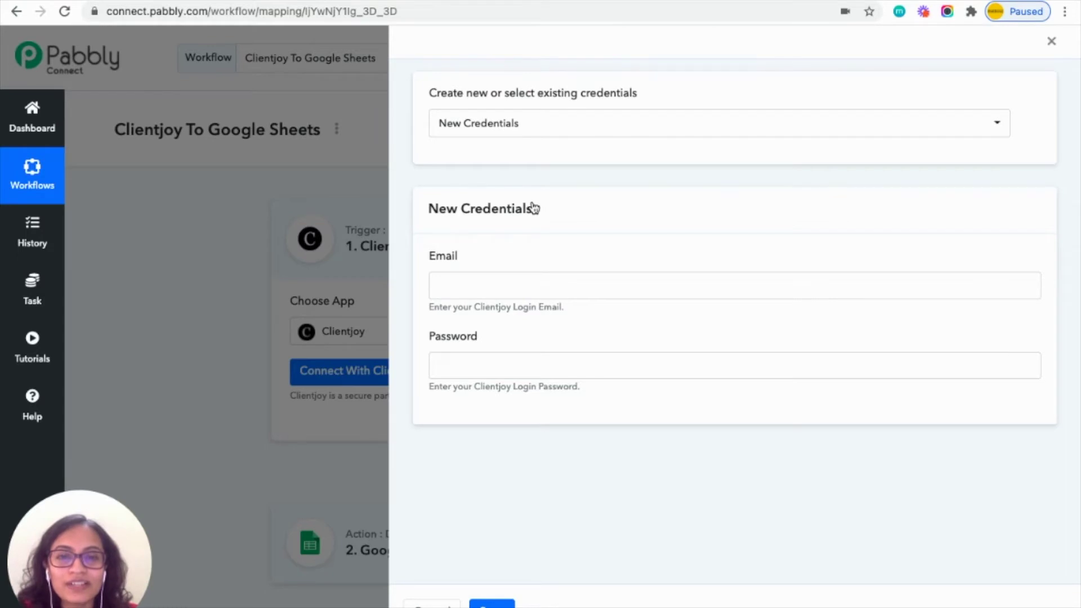
click(562, 129)
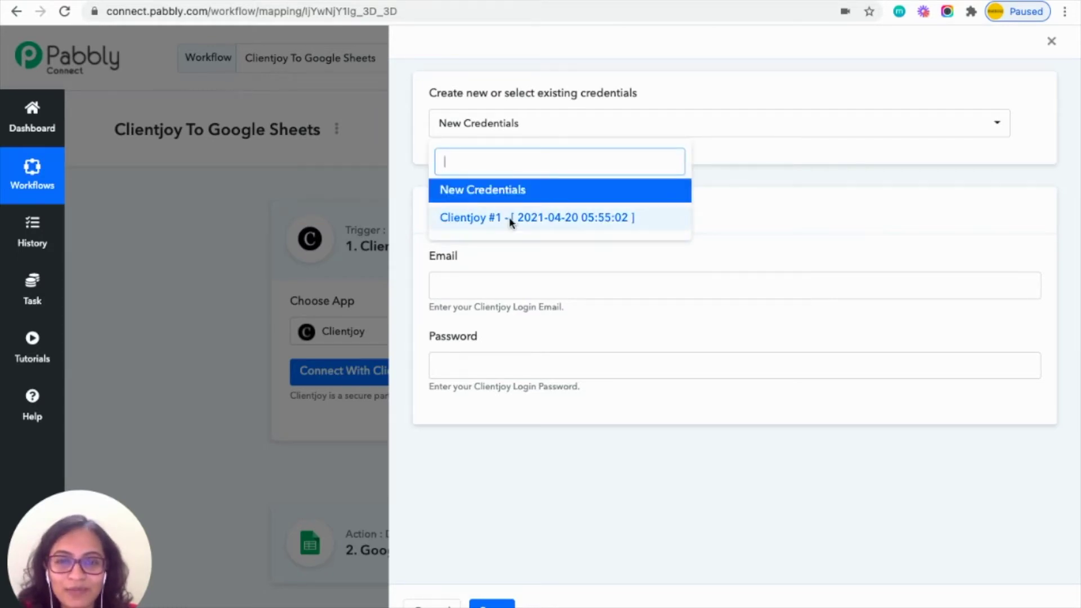
click(510, 224)
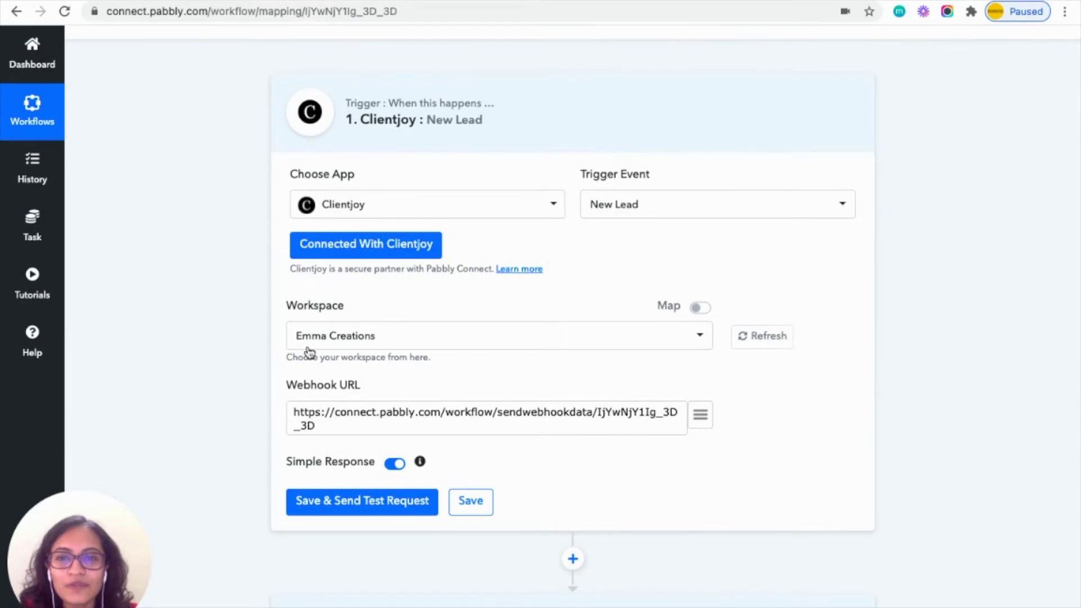
click(563, 347)
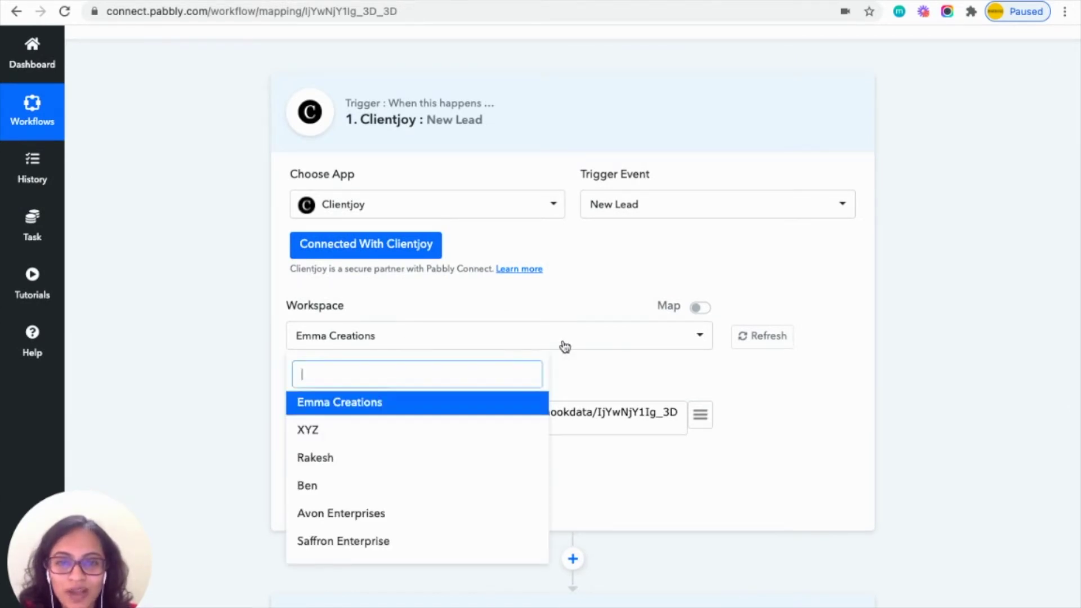
click(359, 516)
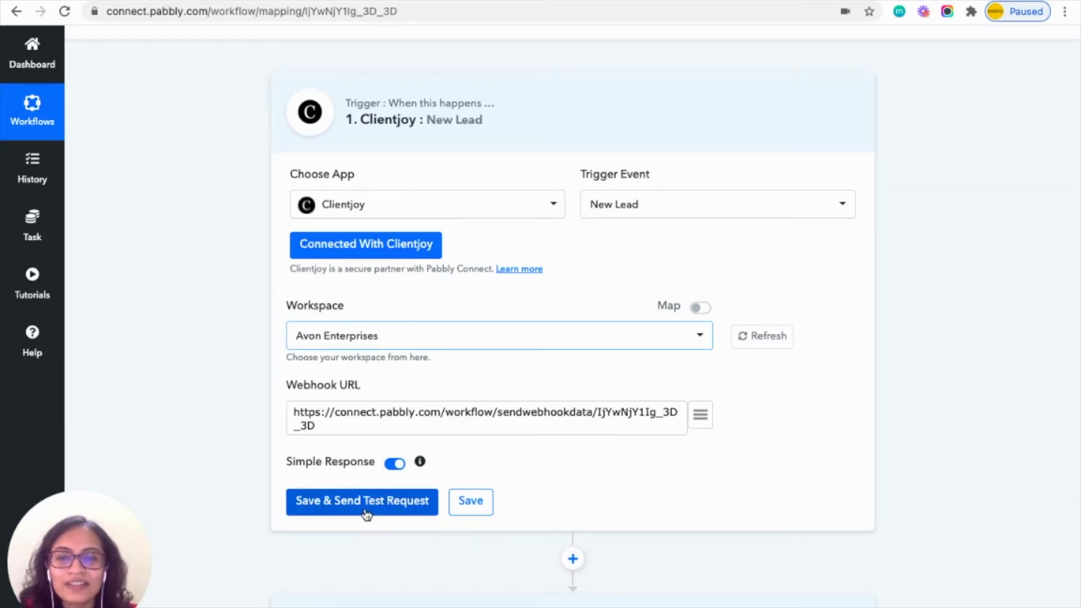
Save the trigger, send a test request, review the response, and start capturing a webhook response.
click(390, 505)
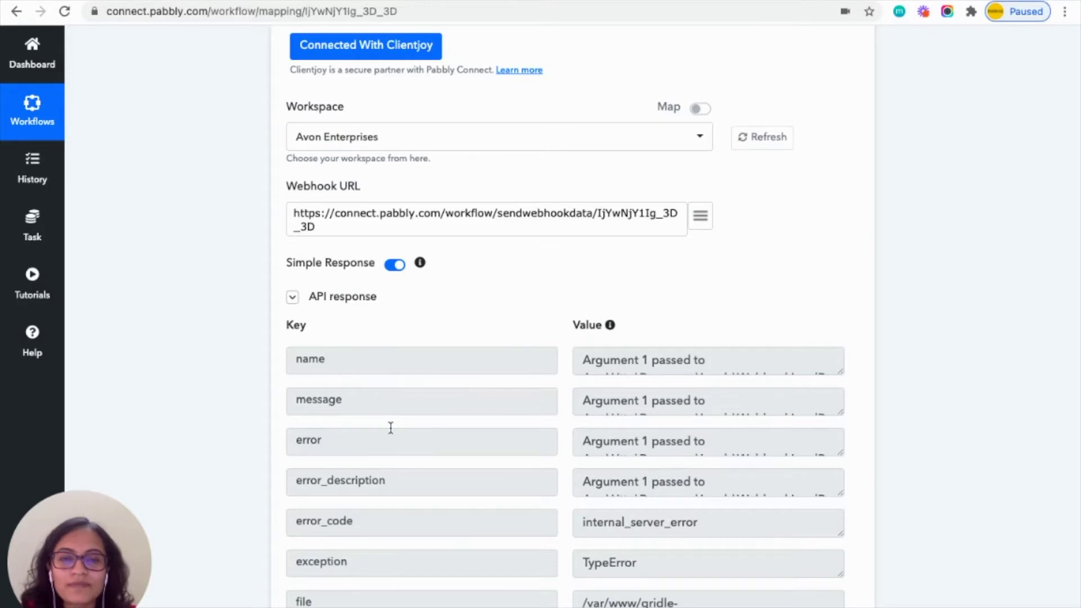
scroll(390, 428, down, 3)
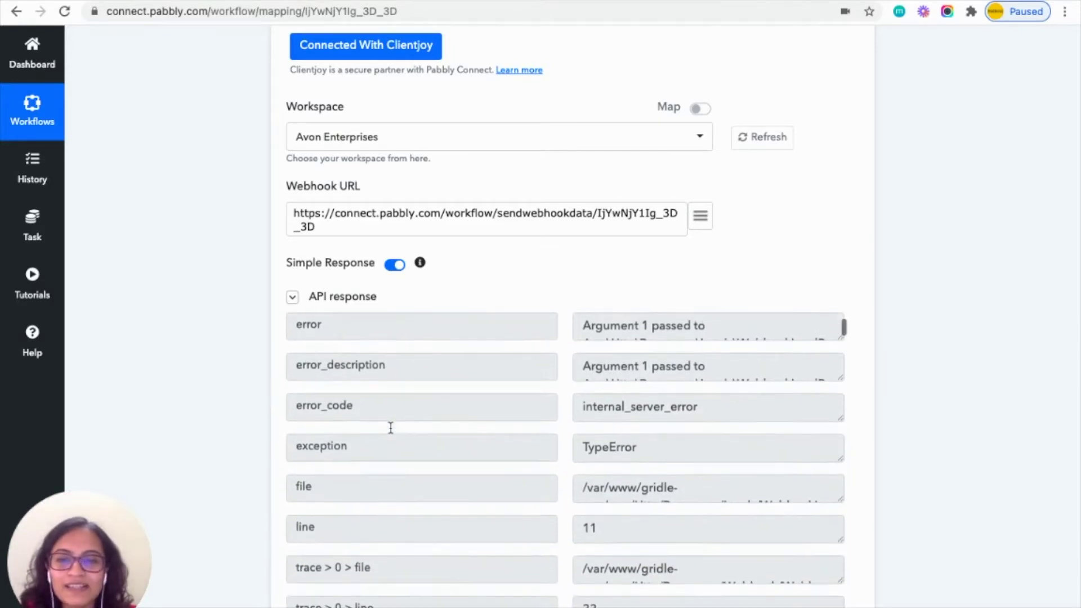
scroll(390, 428, down, 3)
scroll(392, 431, up, 2)
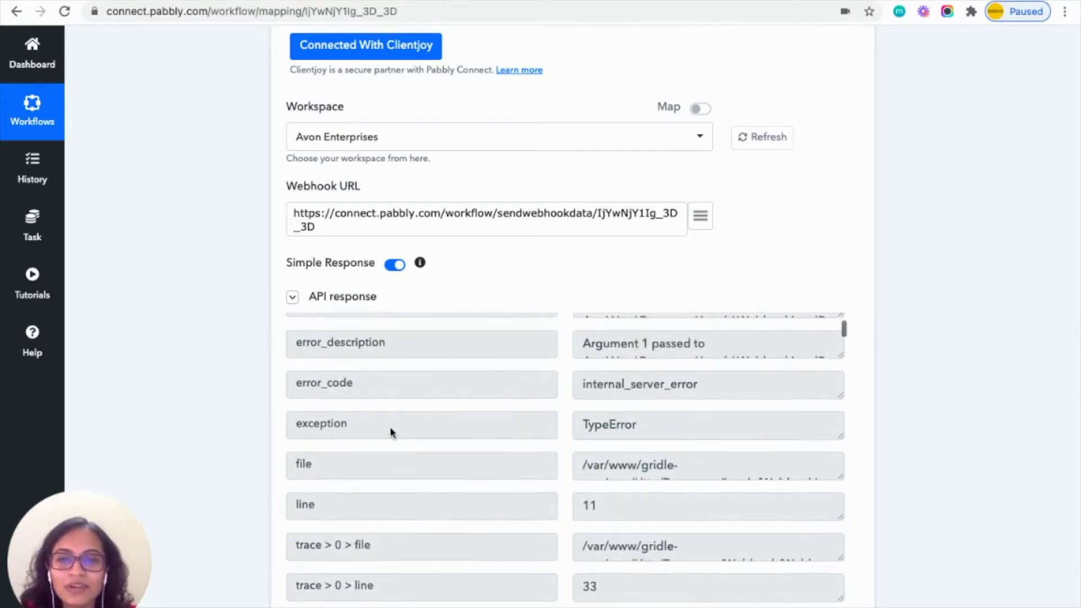
scroll(390, 432, up, 2)
scroll(391, 428, up, 3)
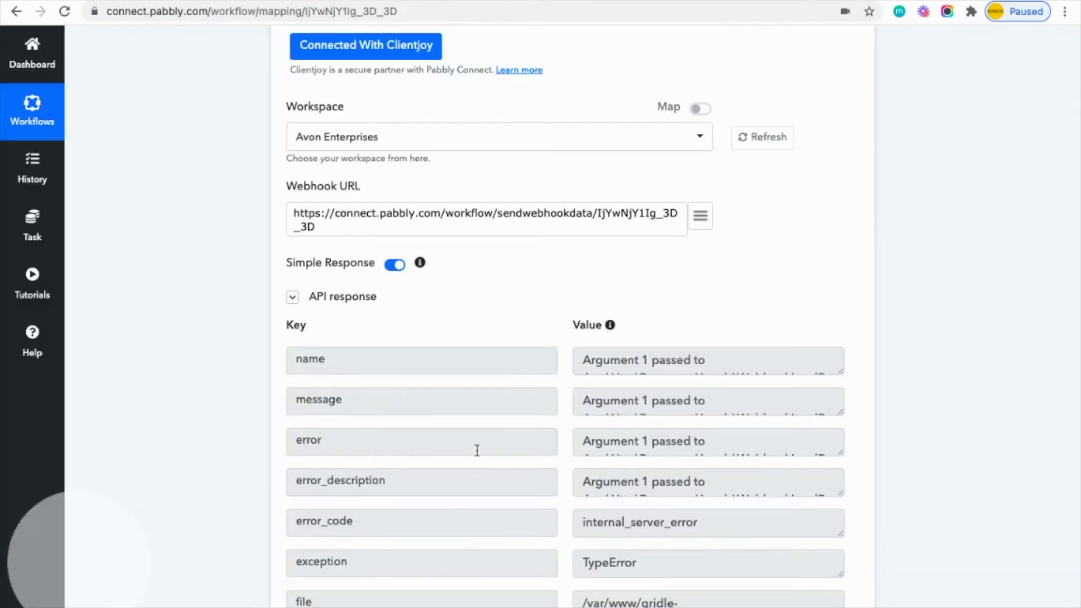
scroll(475, 448, down, 5)
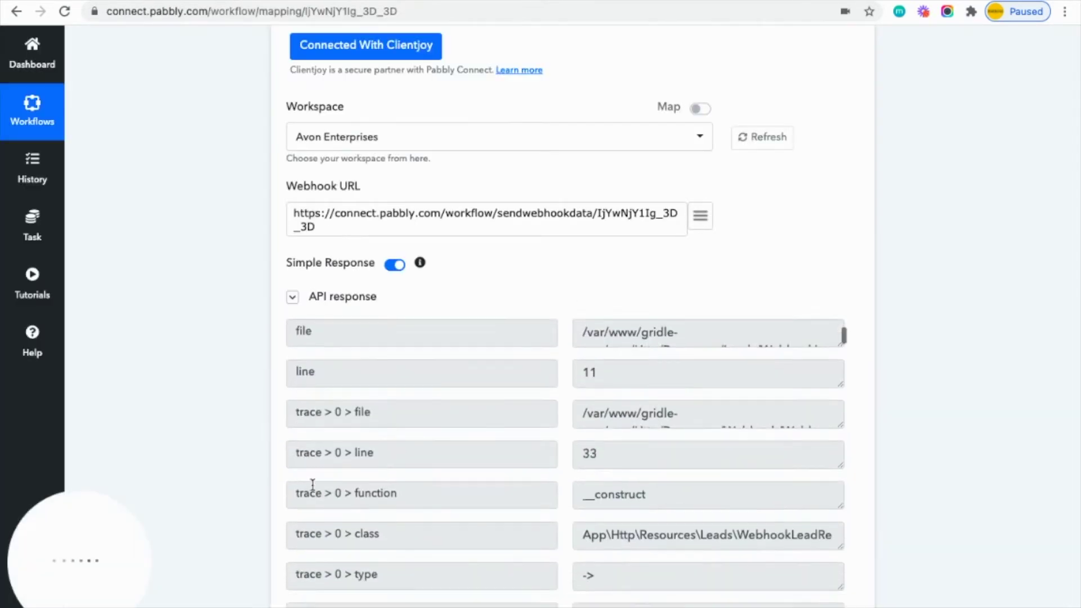
scroll(201, 543, down, 4)
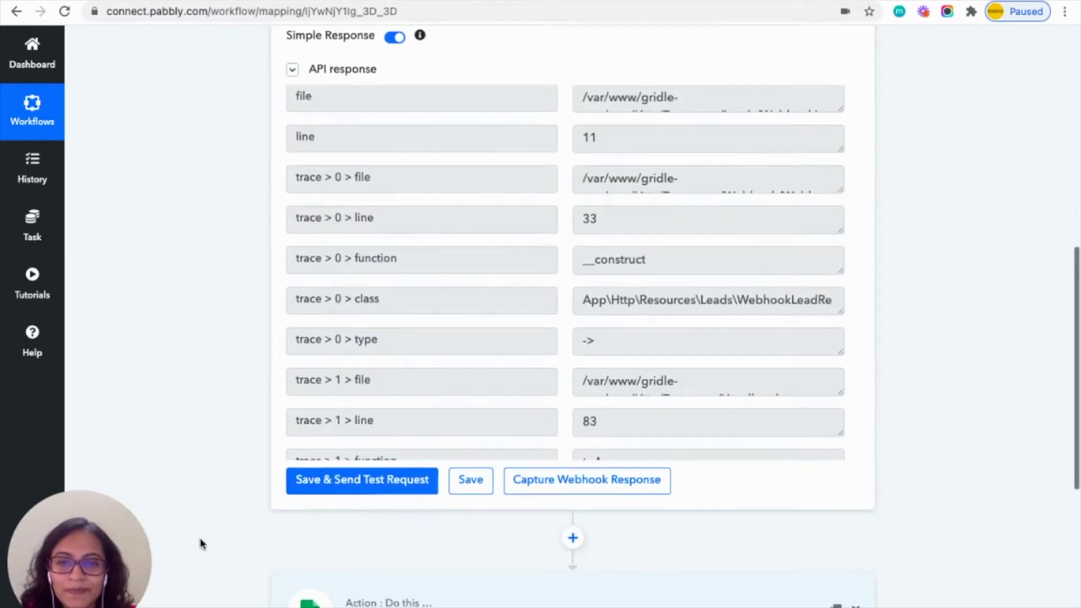
click(564, 521)
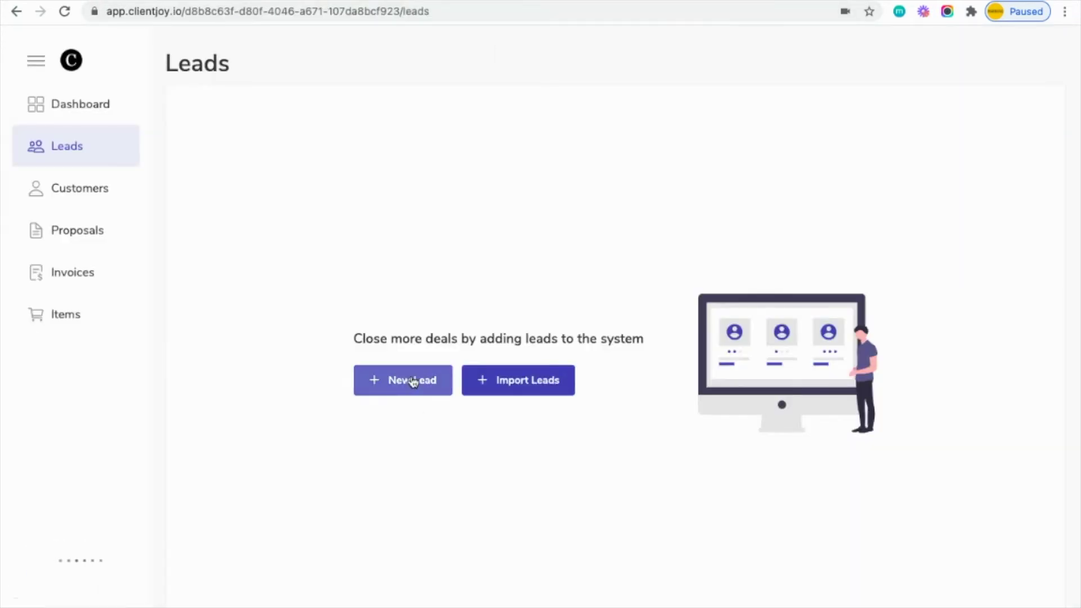
Start a new Clientjoy lead with the contact's full name and the title Manager.
click(415, 379)
click(424, 180)
key(Tab)
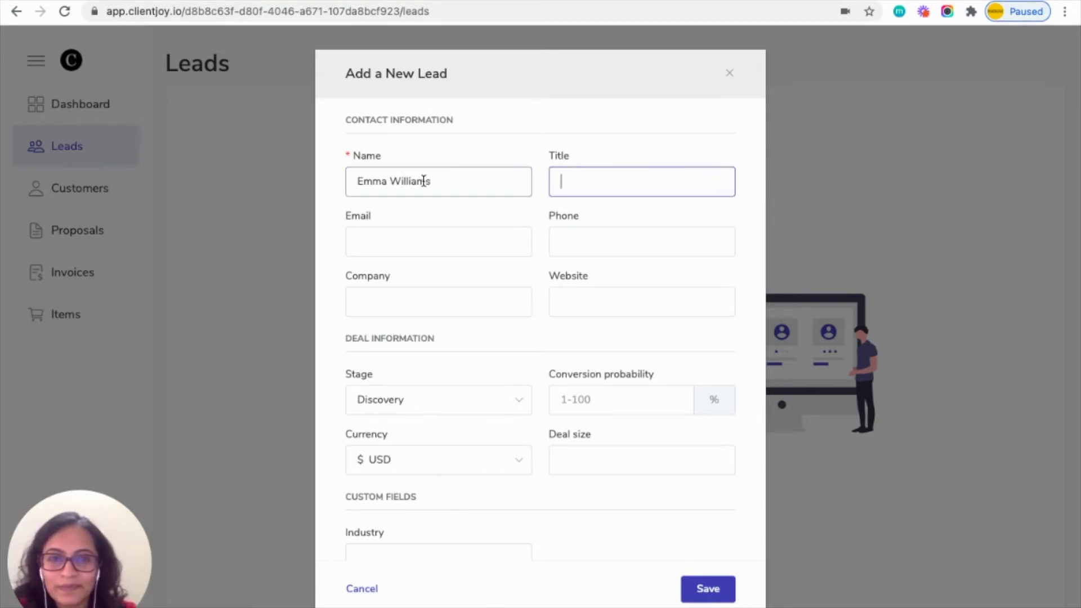
text(Manager)
Fill in the lead's e-mail address, phone number and company name.
key(Tab)
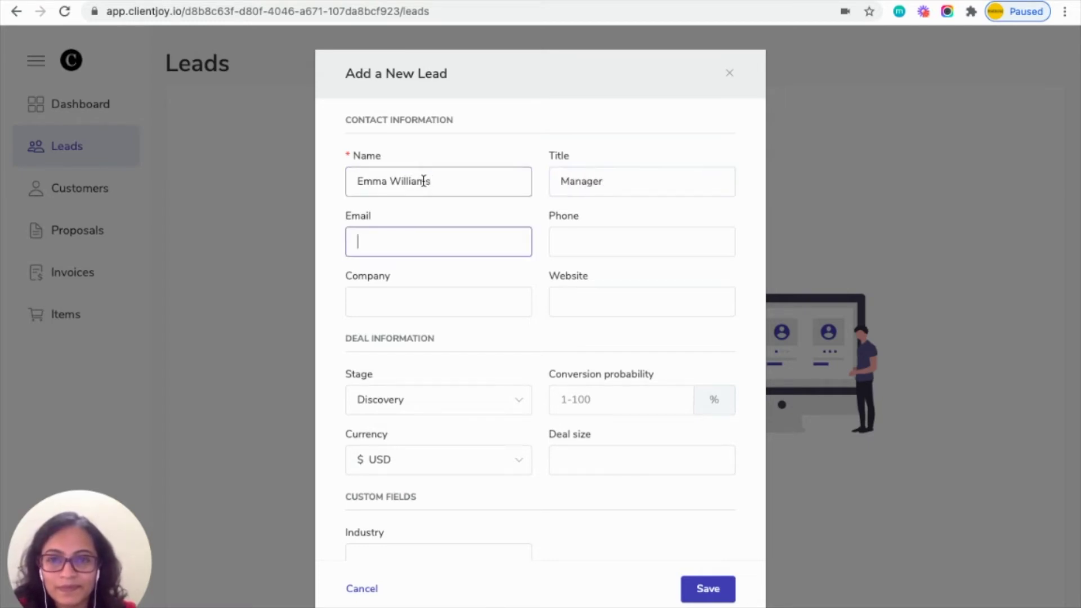
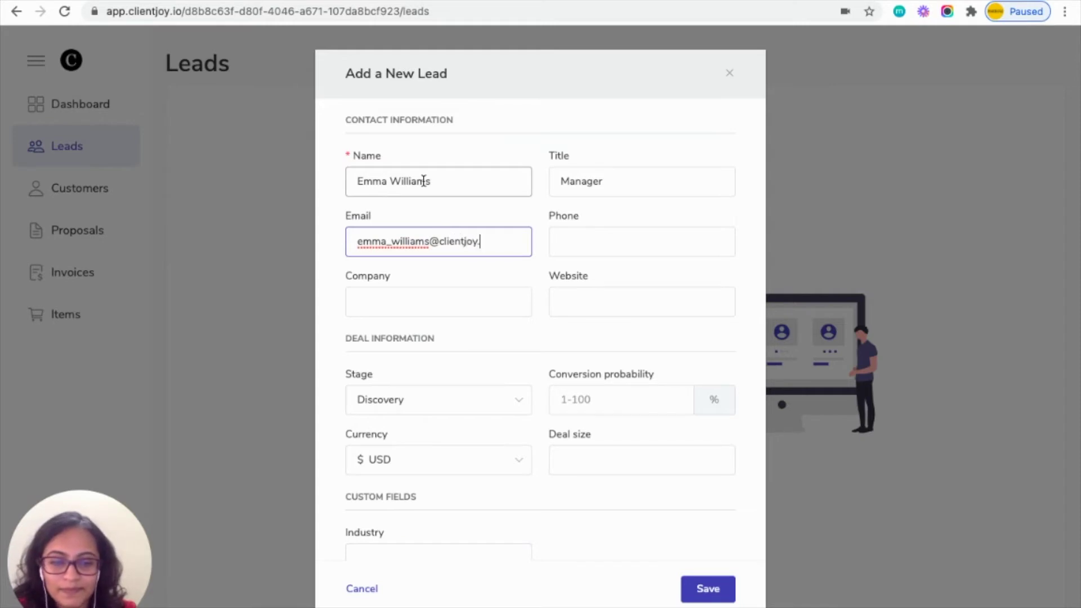
key(Tab)
text(987654321)
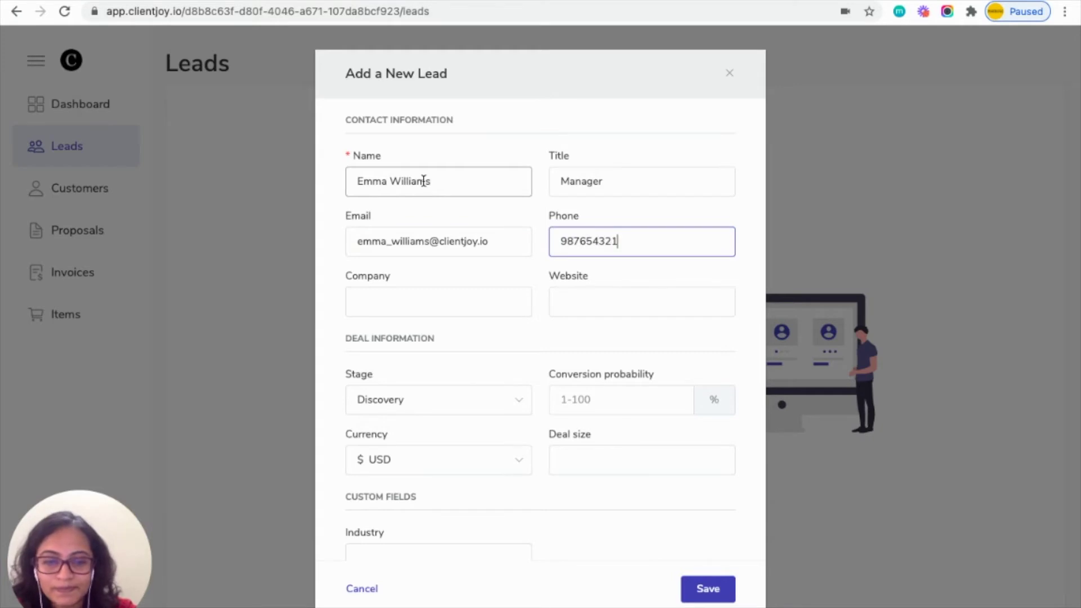
text(0)
click(398, 300)
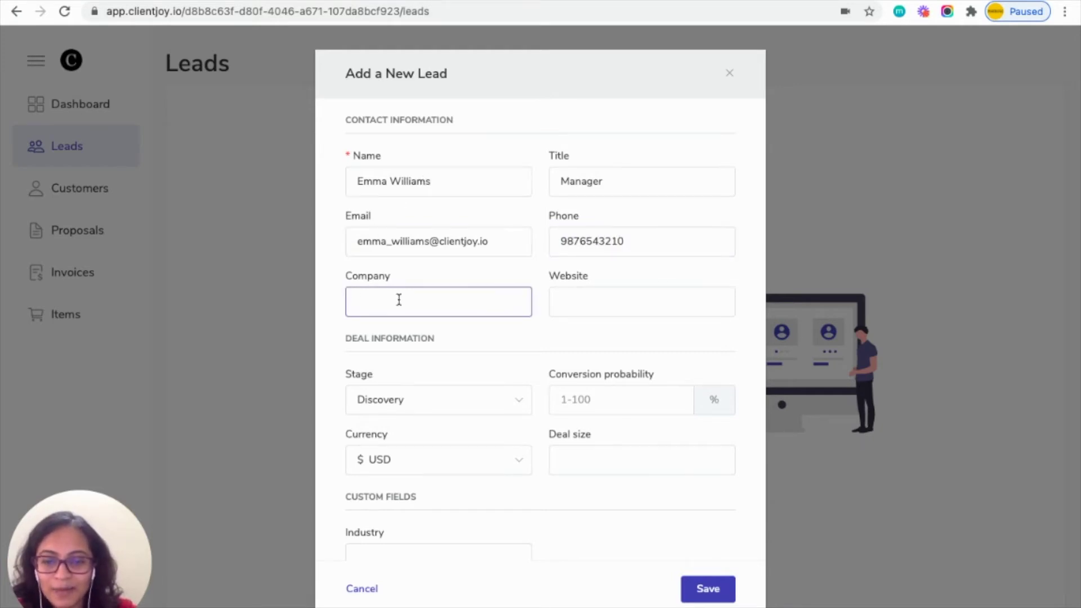
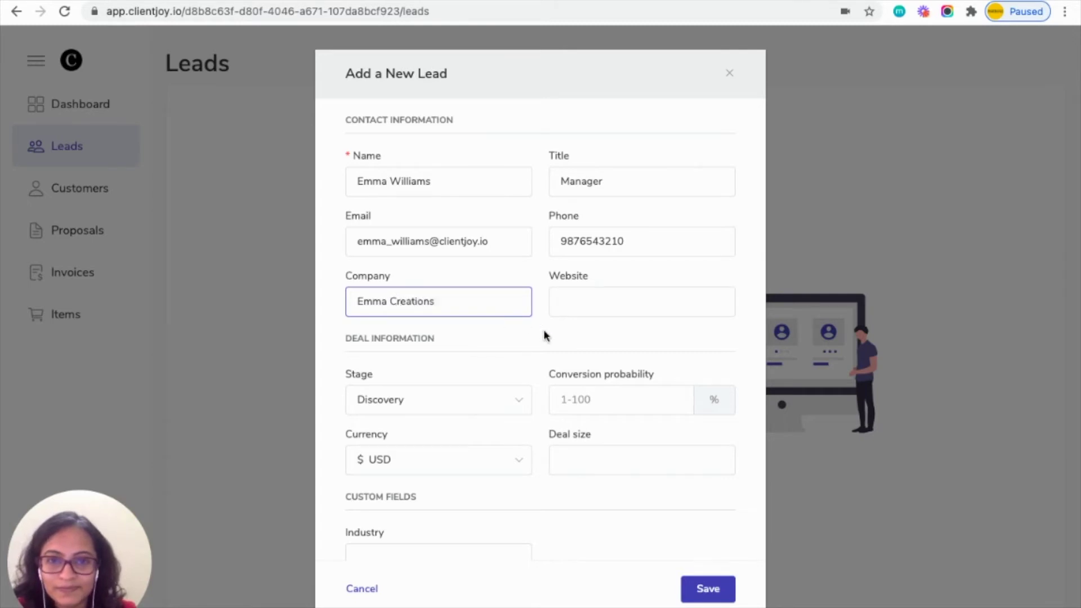
scroll(464, 419, down, 1)
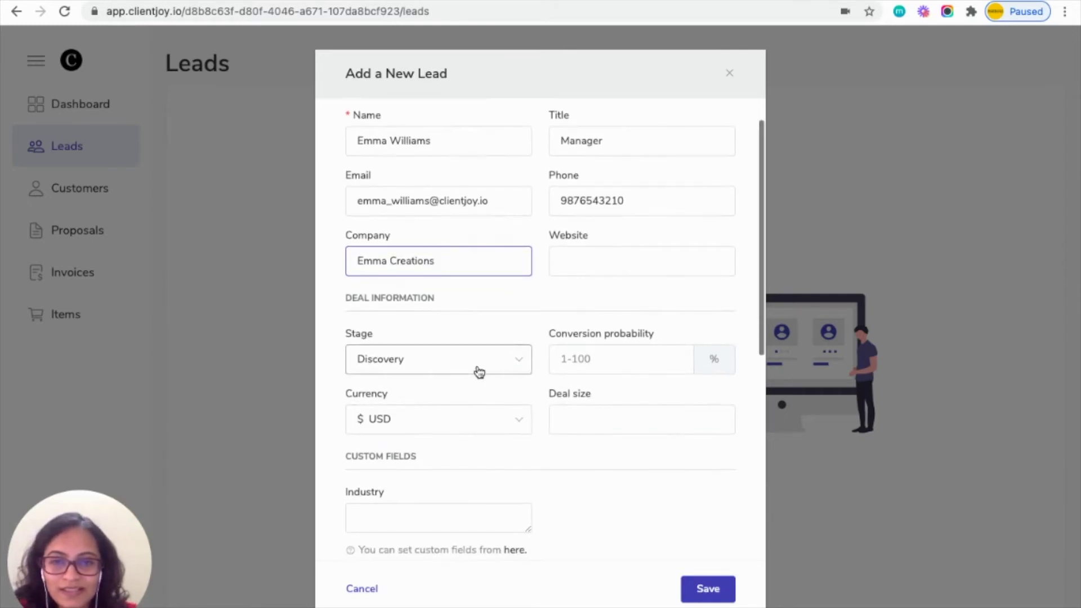
Keep the lead in the Discovery stage with a deal size of 15000.
click(473, 368)
click(412, 400)
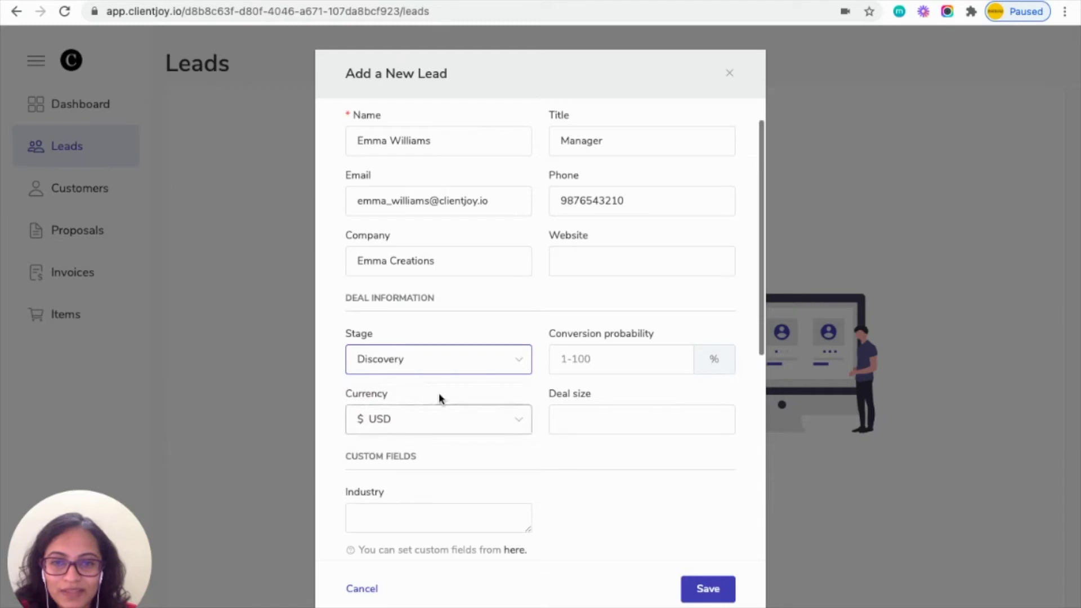
click(591, 419)
text(1500)
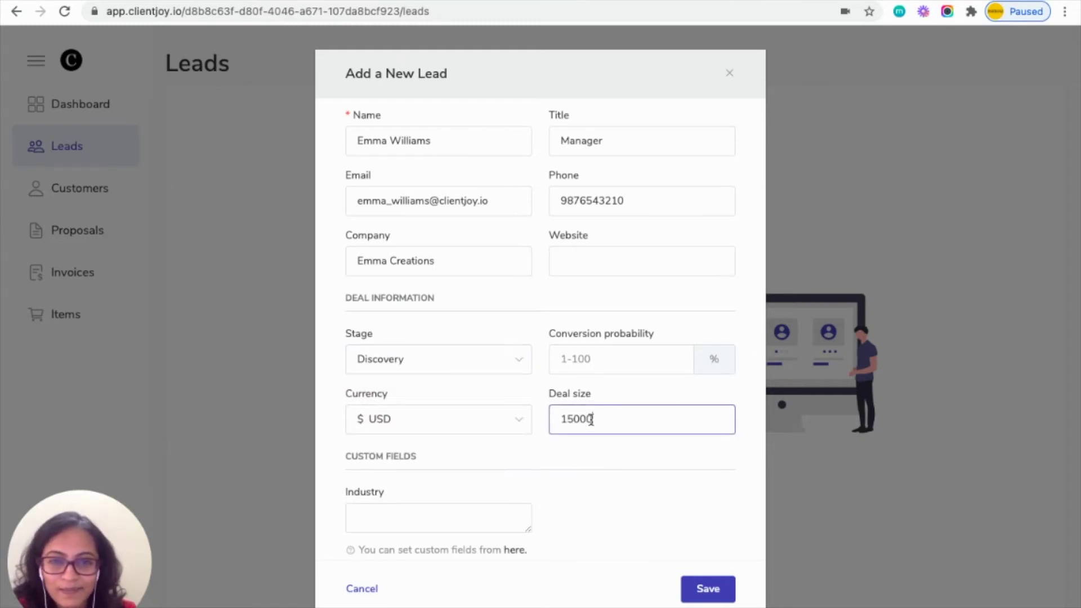
text(0)
scroll(591, 419, down, 3)
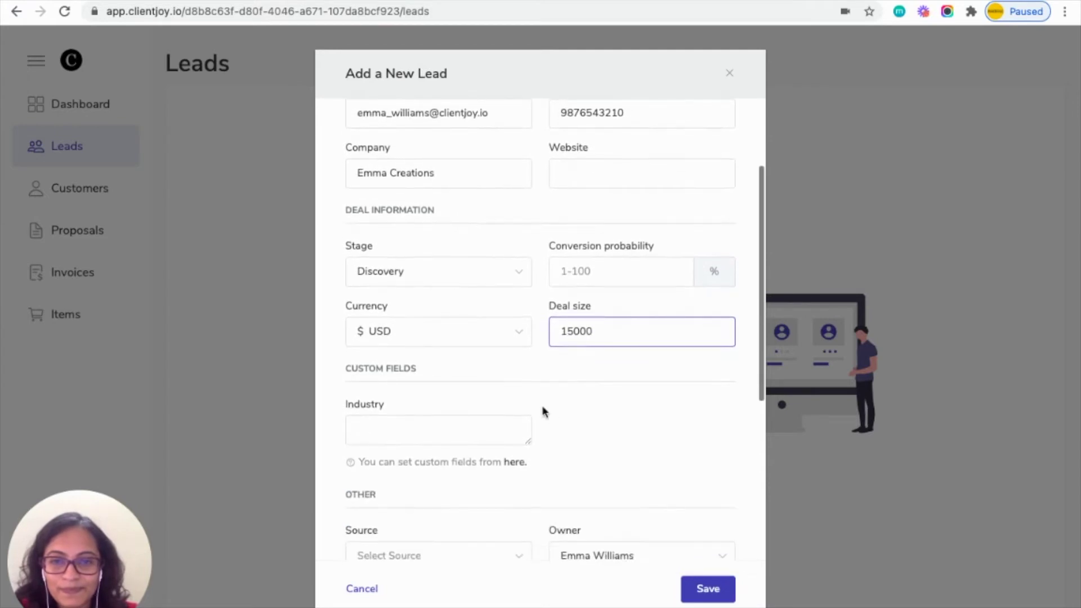
scroll(505, 449, down, 2)
scroll(505, 449, down, 5)
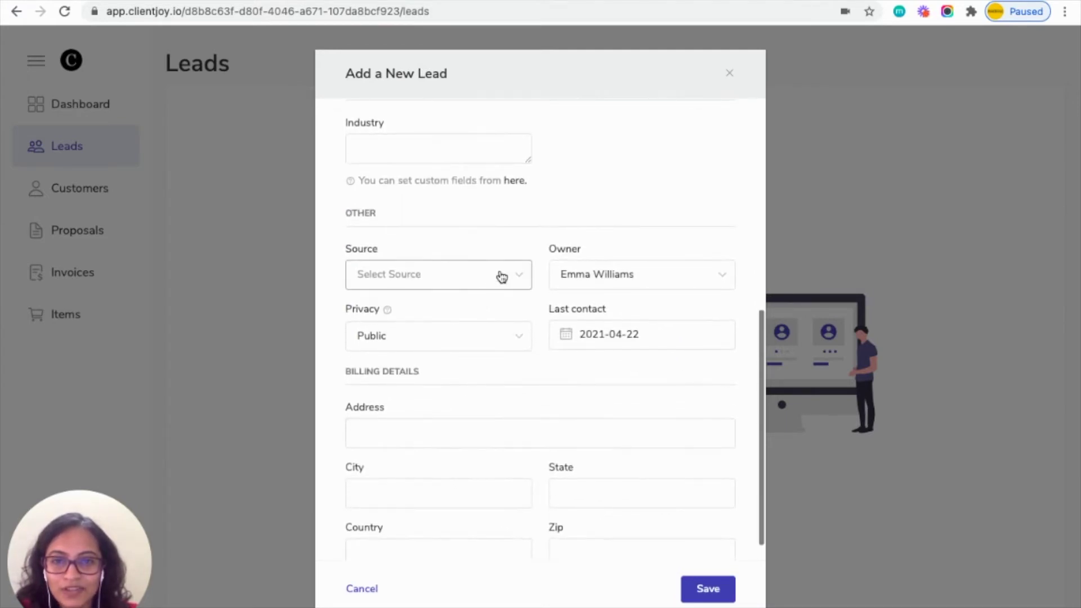
Set the lead source to Website and assign the lead's owner.
click(501, 276)
click(388, 395)
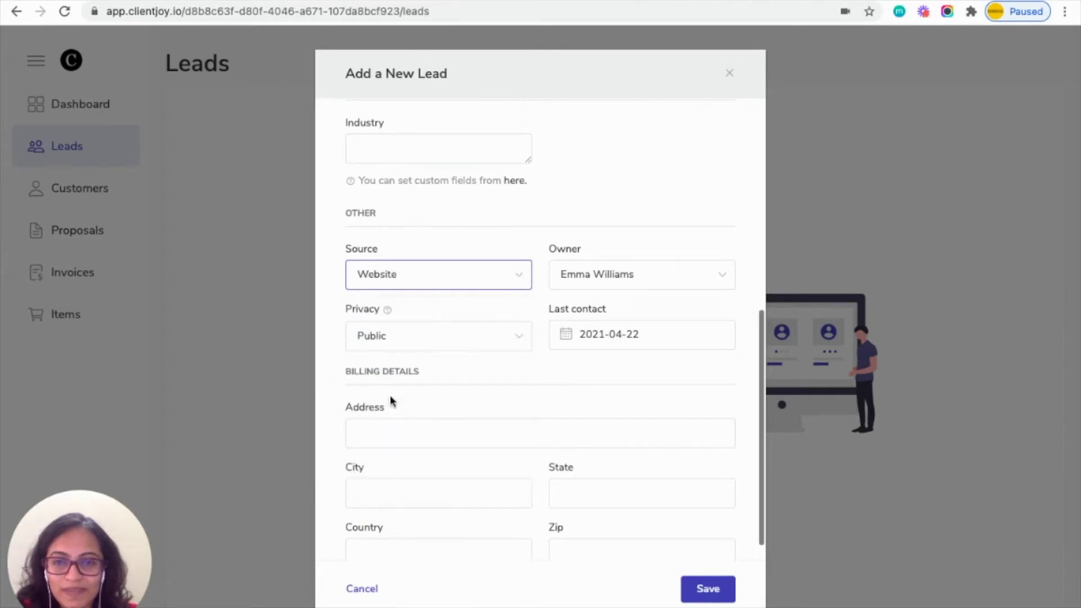
click(635, 276)
click(613, 318)
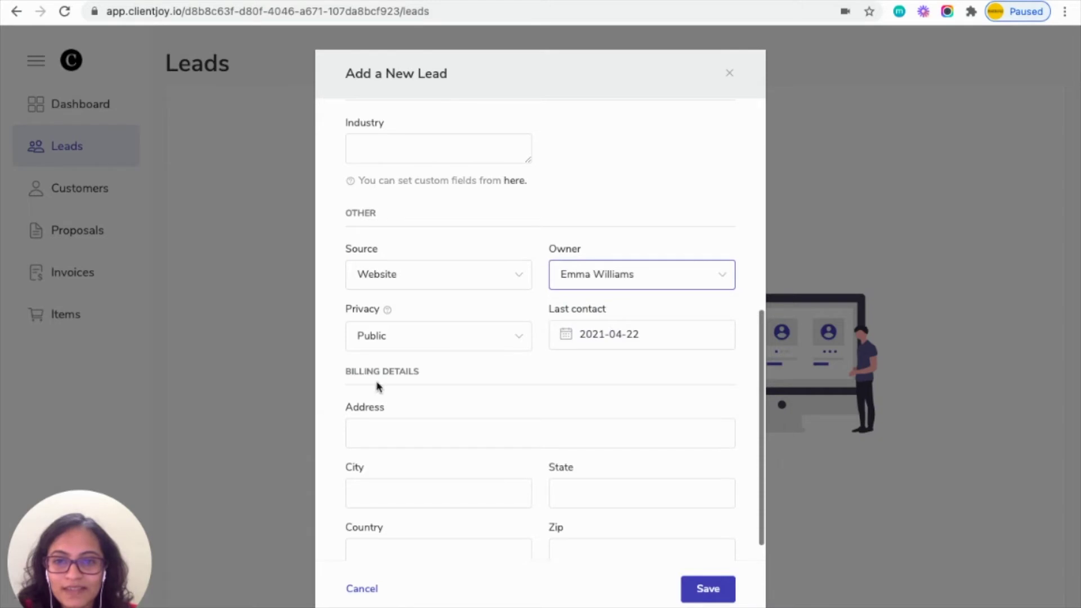
Enter the billing address and save the new lead.
click(406, 438)
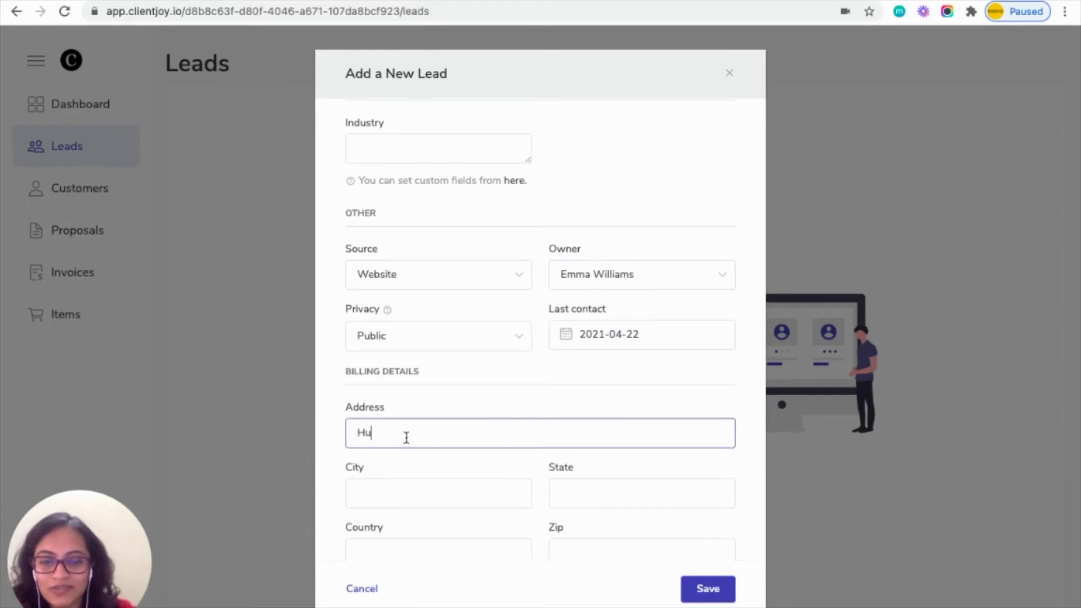
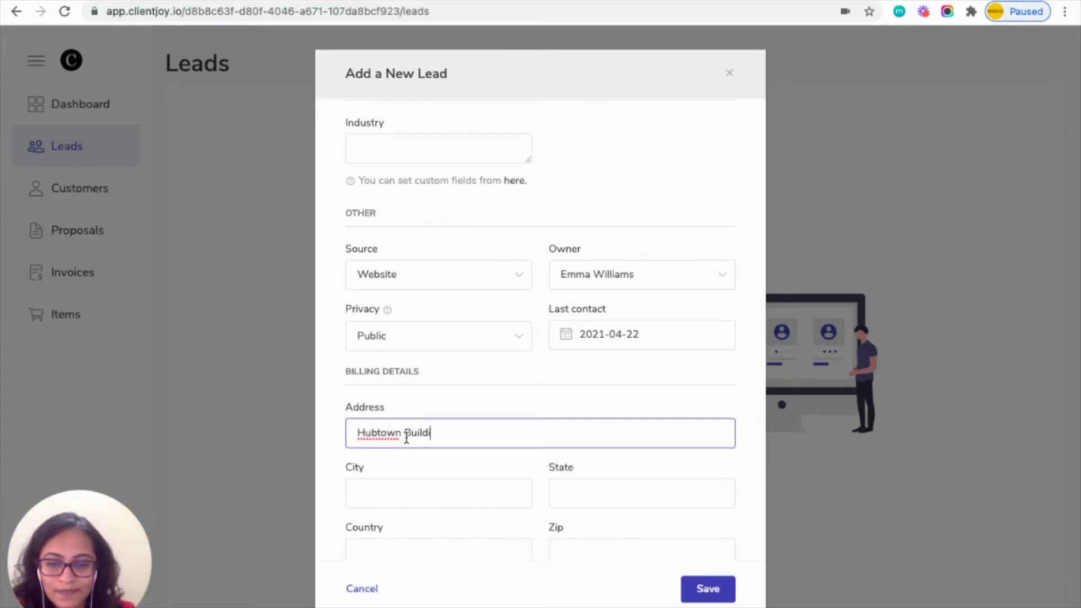
scroll(406, 438, down, 1)
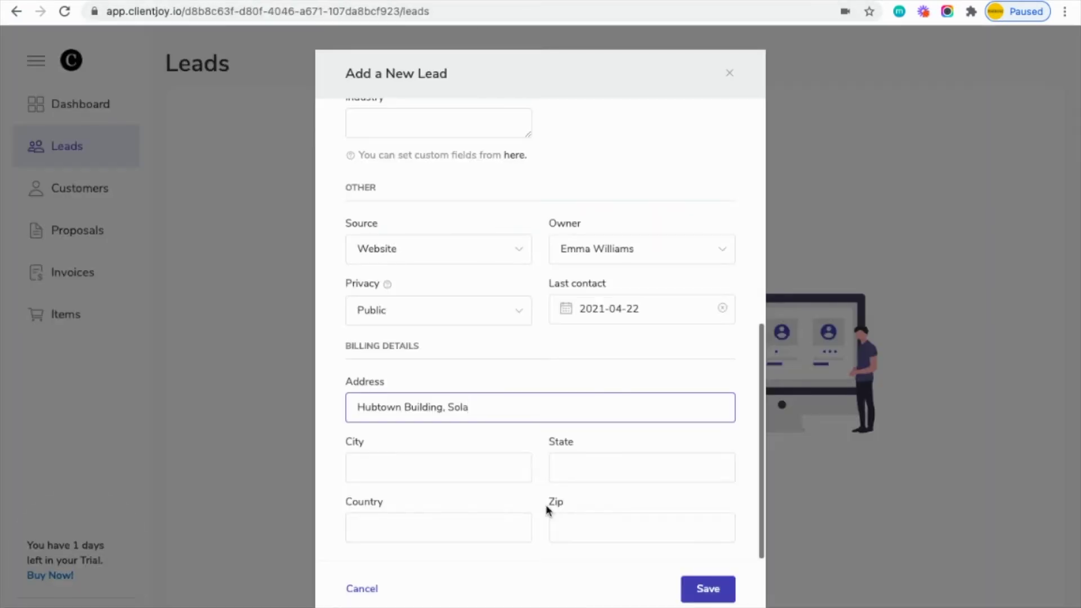
click(706, 591)
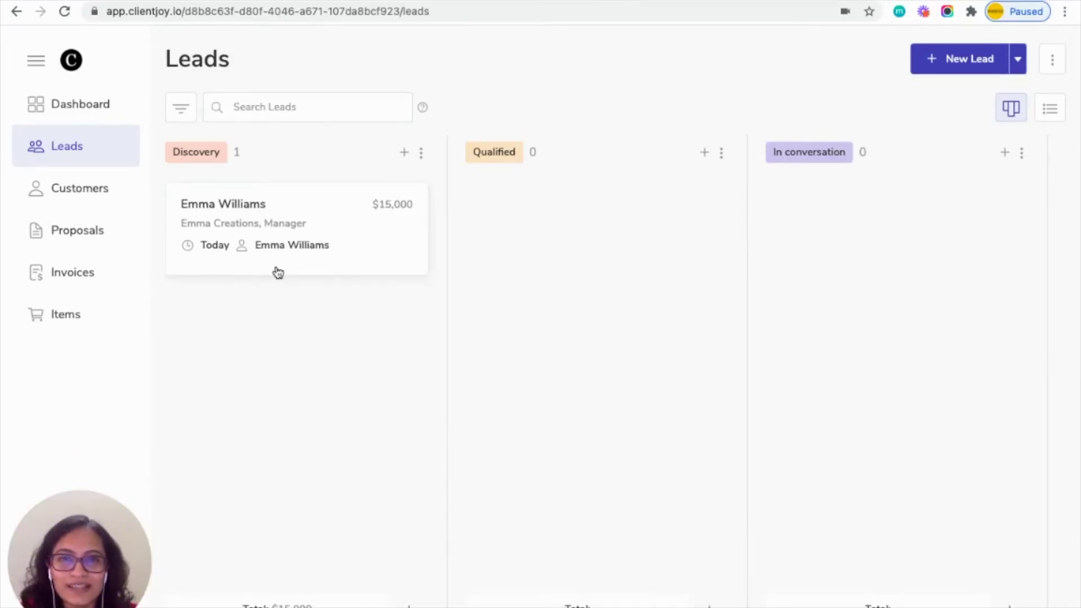
Back in Pabbly Connect, review the captured lead data (Discovery, 15000) and save it to the trigger.
click(782, 2)
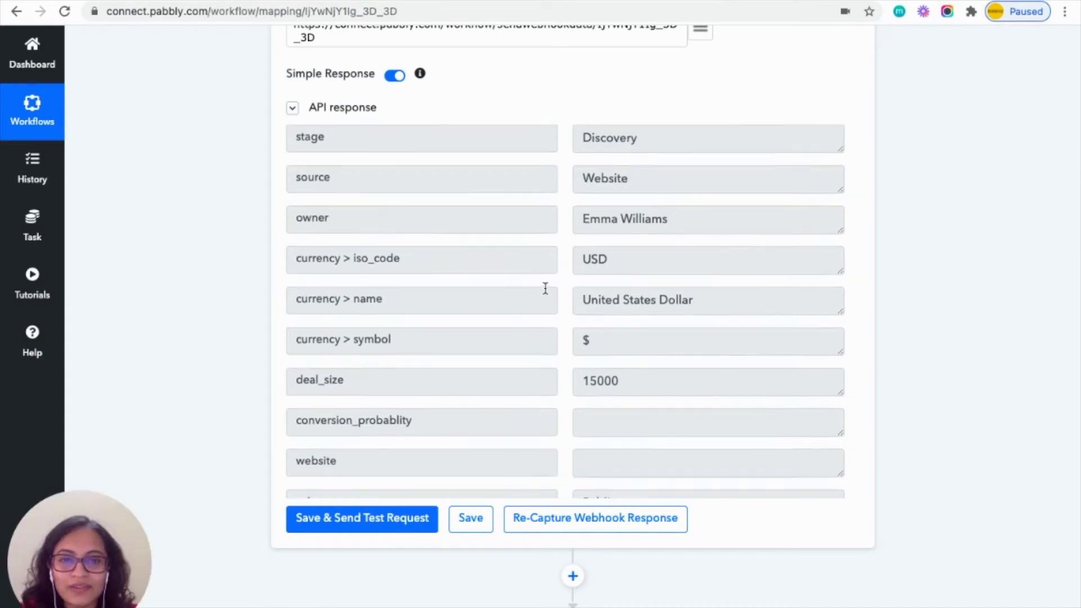
scroll(545, 290, up, 5)
scroll(545, 292, up, 3)
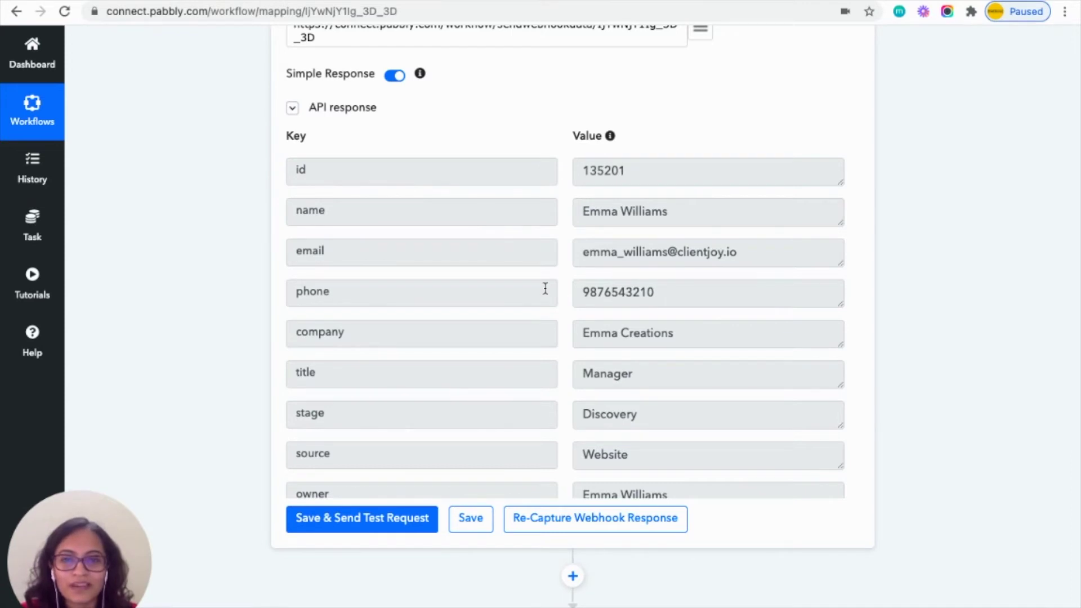
click(472, 526)
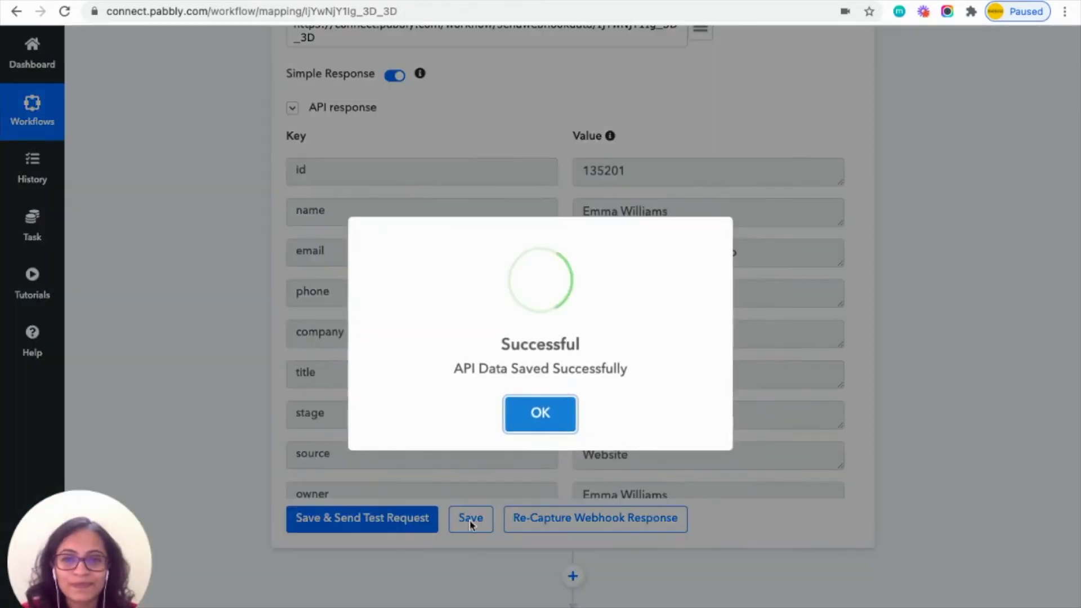
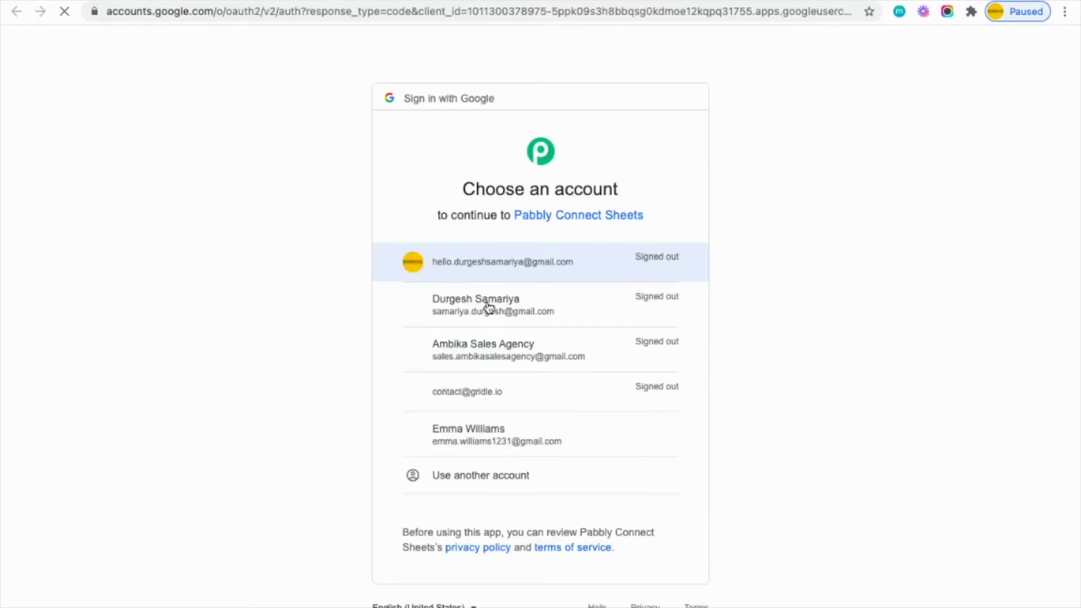
Choose the Google account and allow Pabbly Connect Sheets access to it.
click(493, 432)
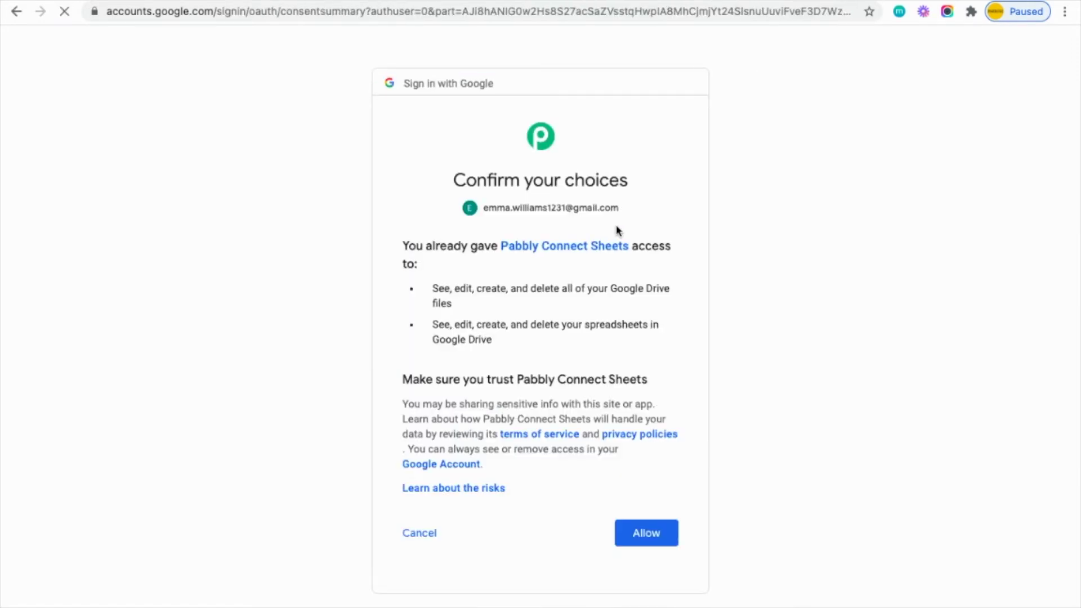
click(653, 532)
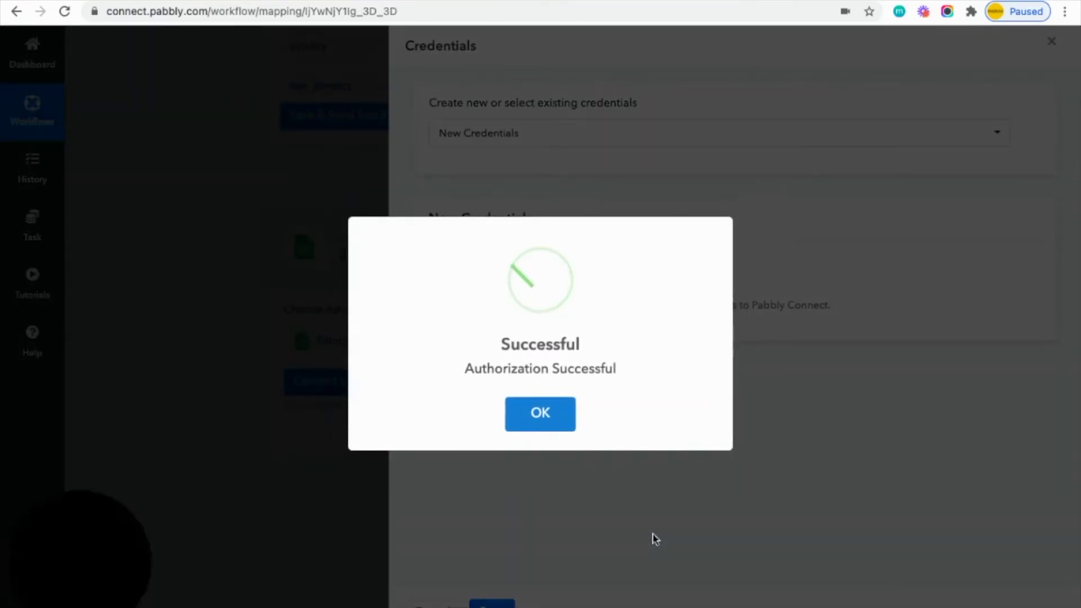
Confirm the step targets the Leads spreadsheet's Sheet1 and check that sheet's column headers.
click(557, 424)
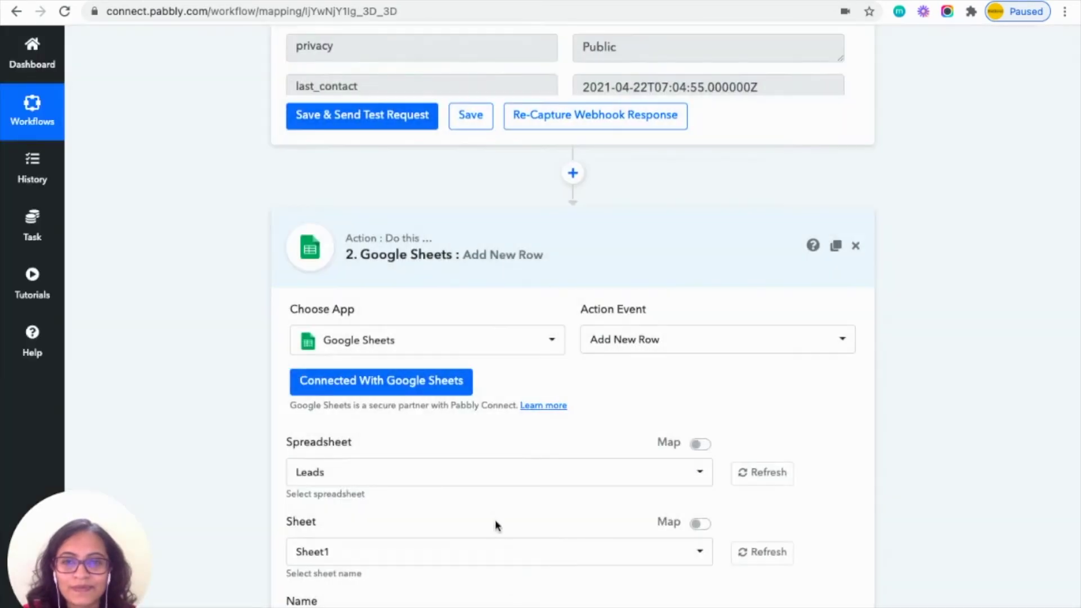
scroll(468, 475, down, 3)
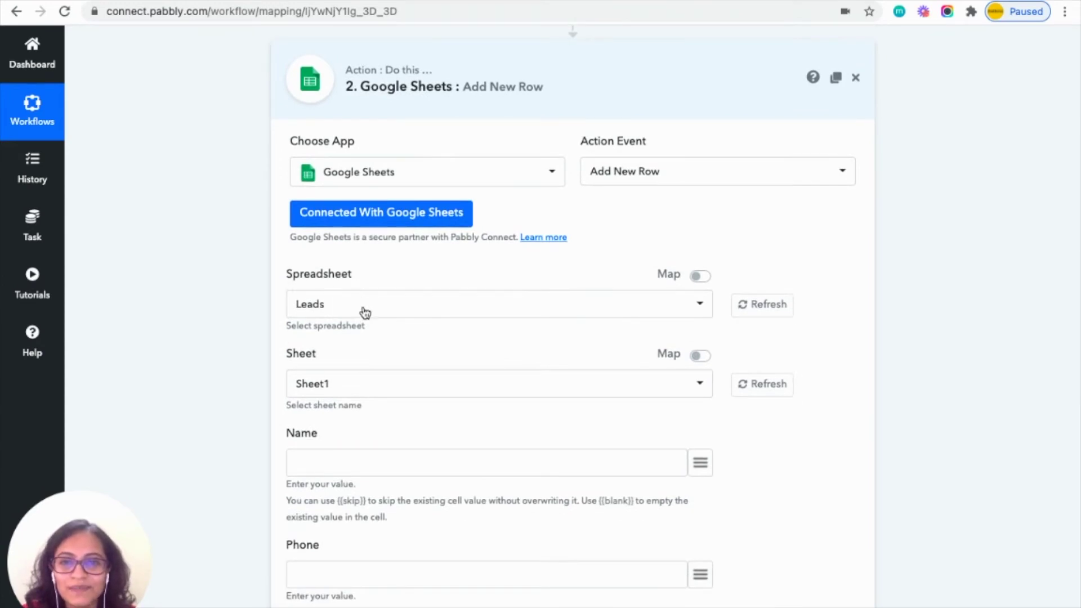
key(ctrl+Tab)
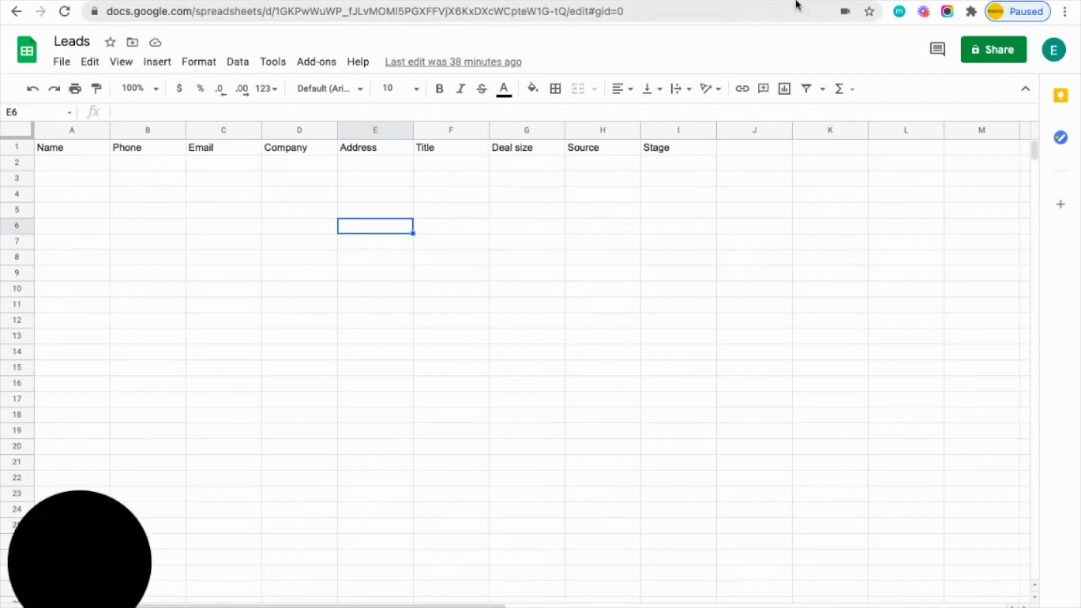
key(ctrl+shift+Tab)
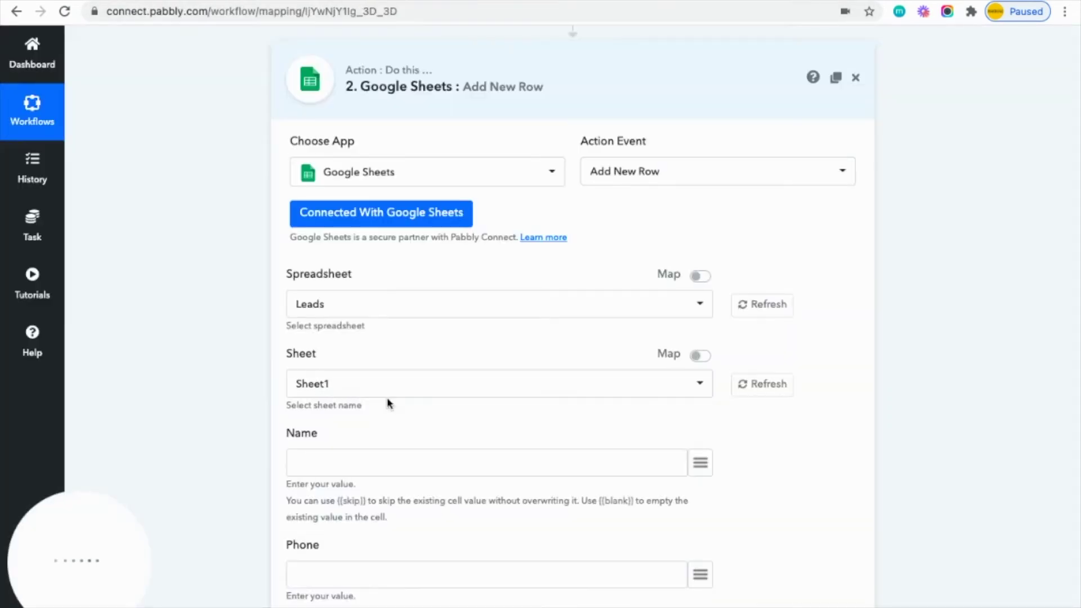
scroll(434, 410, down, 2)
scroll(434, 409, down, 5)
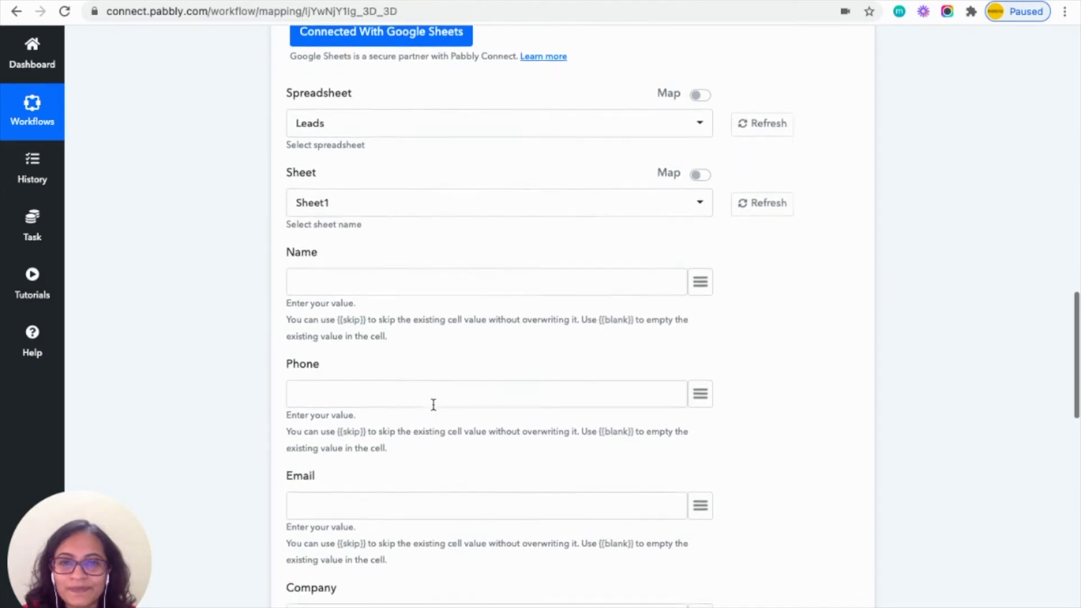
click(700, 193)
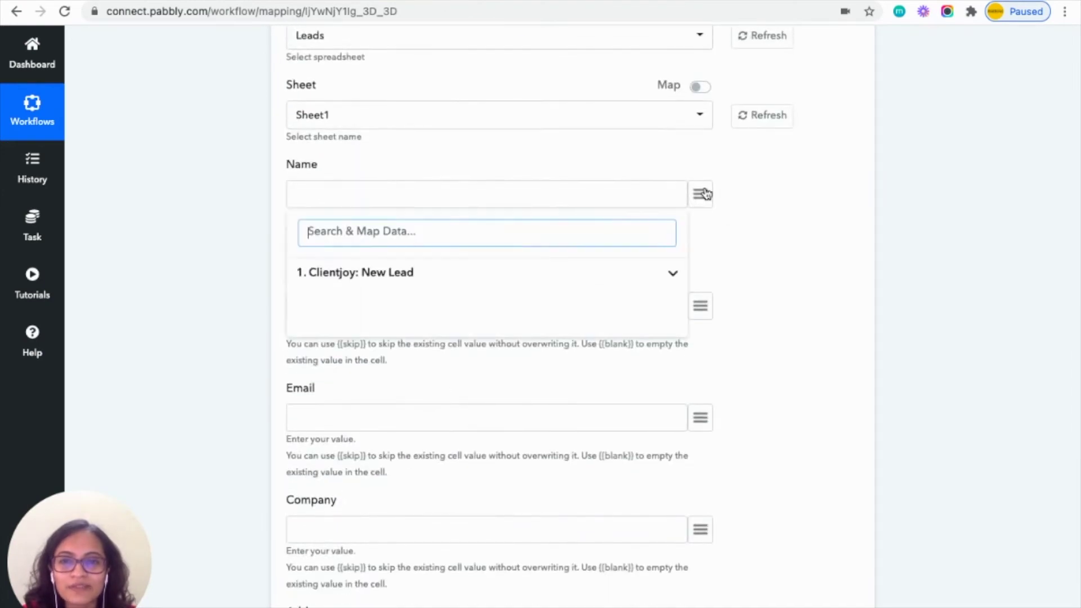
Map the Clientjoy lead's name, phone and email into the Name, Phone and Email columns.
click(487, 278)
click(362, 329)
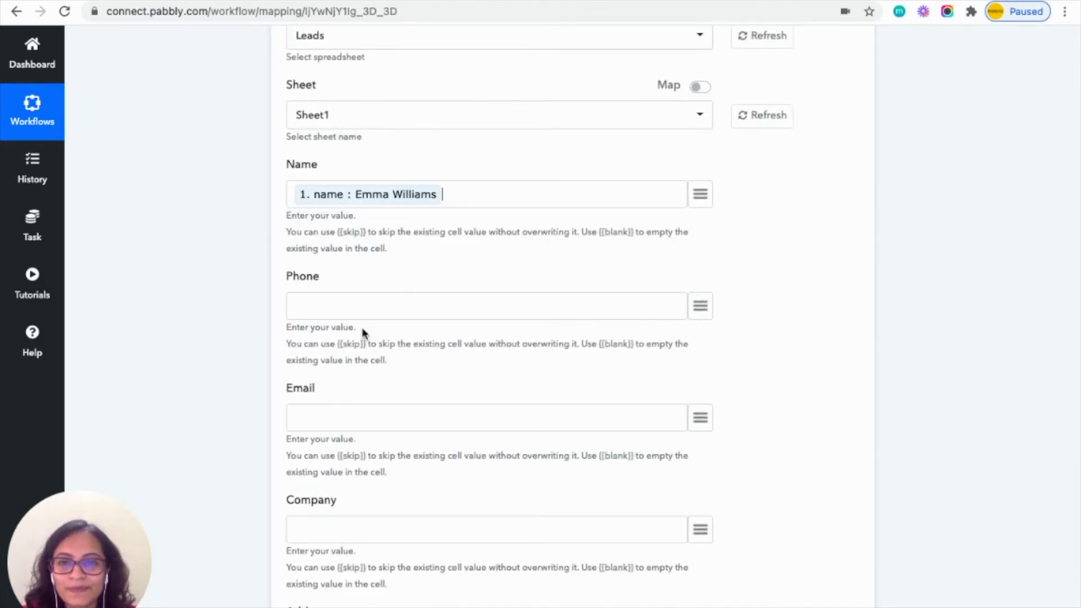
click(703, 314)
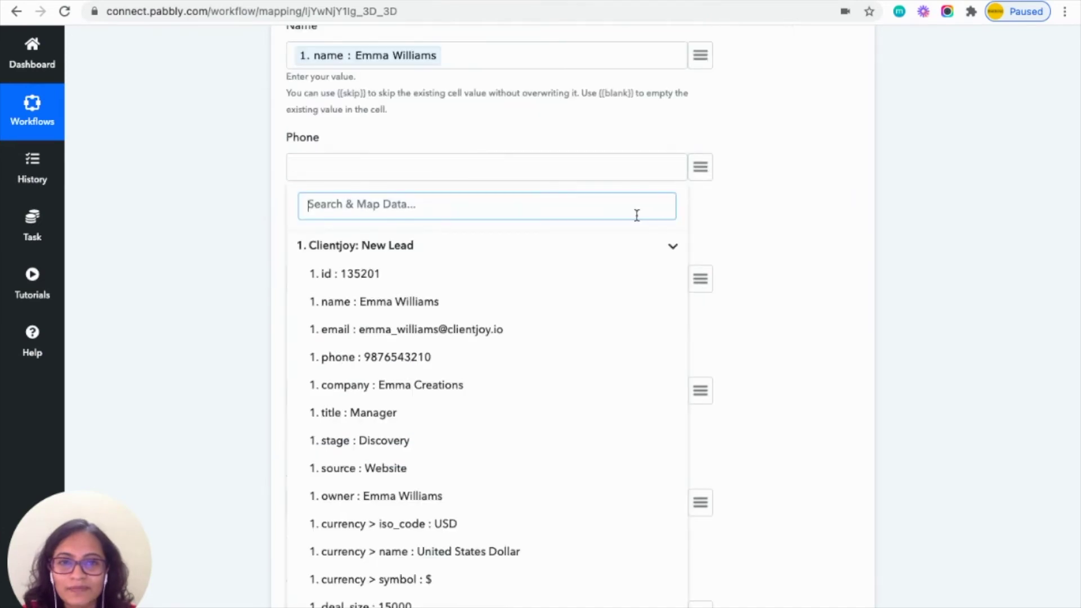
click(482, 357)
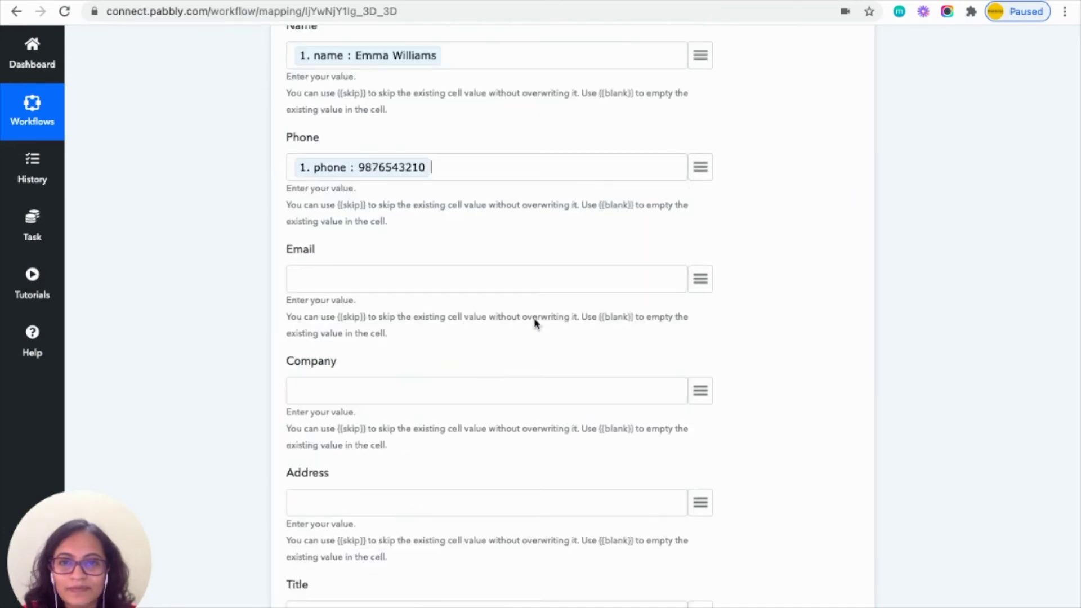
click(684, 290)
click(490, 357)
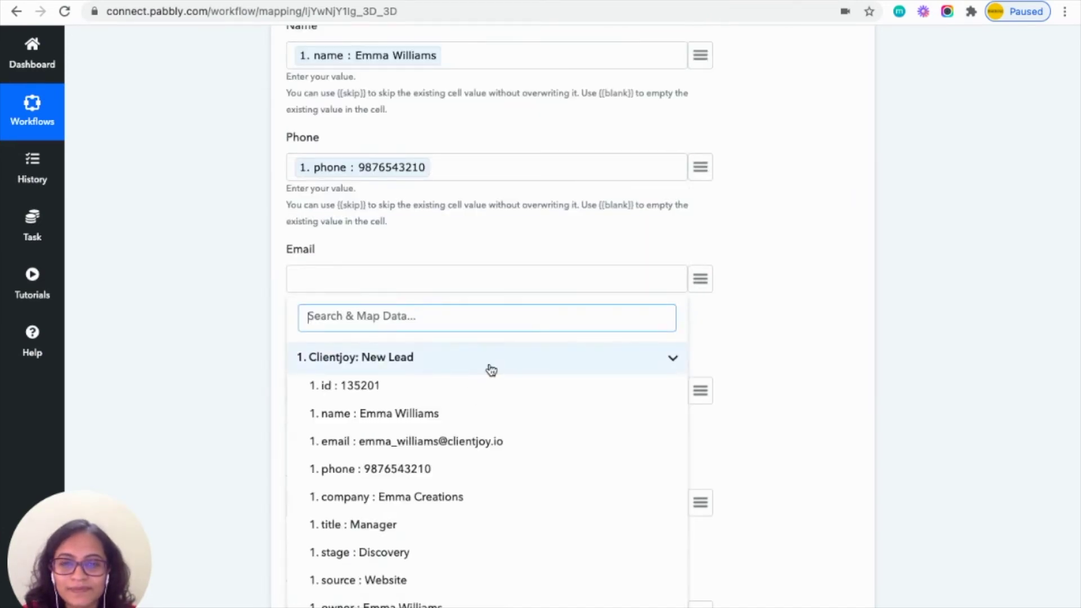
click(442, 445)
Map the lead's company and address into the Company and Address columns.
scroll(442, 449, down, 3)
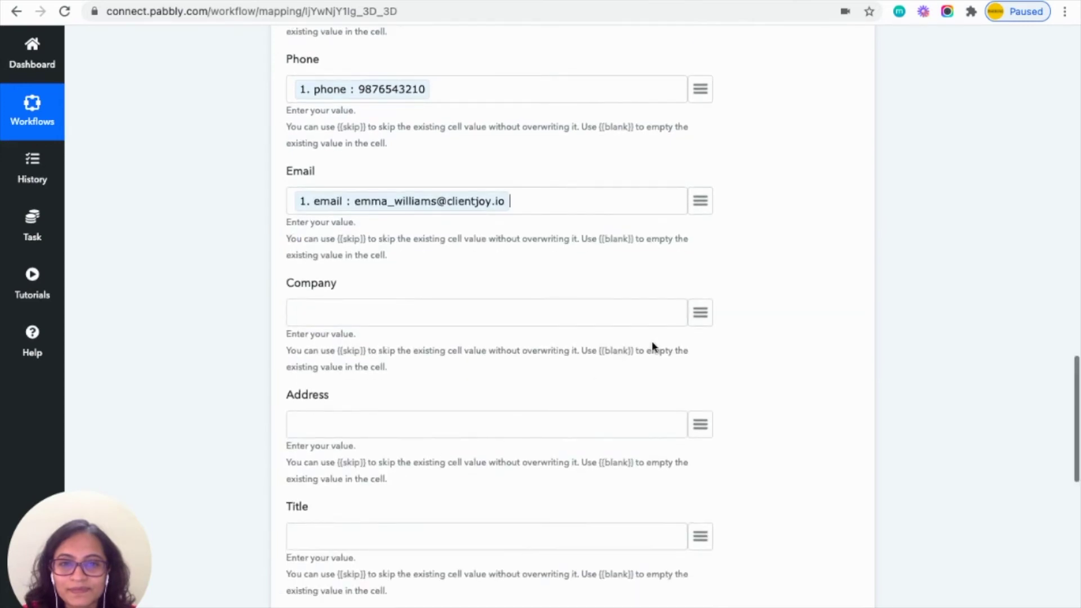
click(688, 315)
click(594, 390)
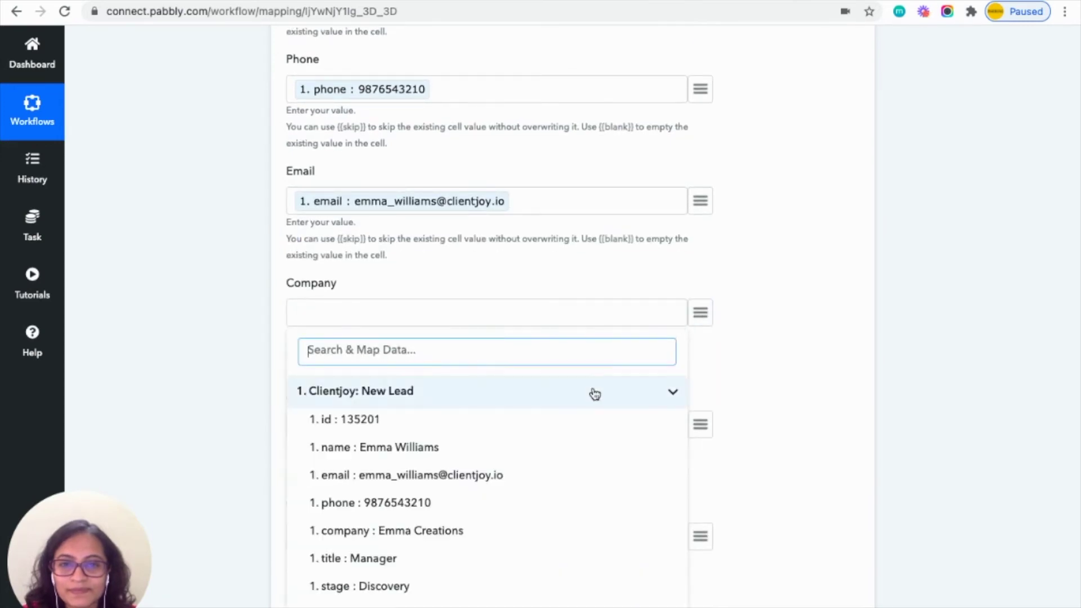
click(434, 532)
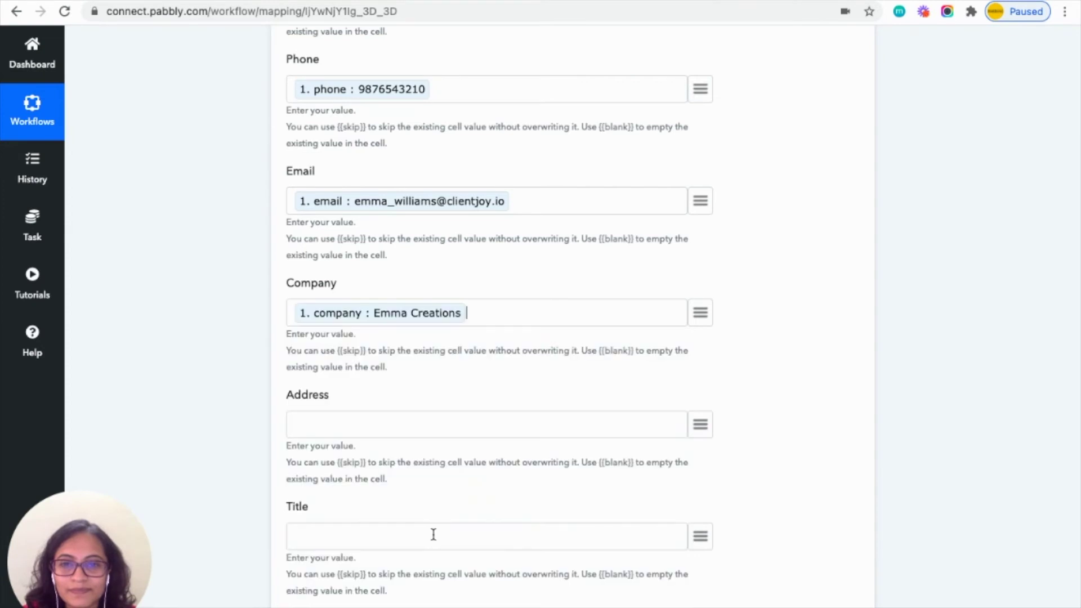
scroll(508, 449, down, 5)
click(701, 280)
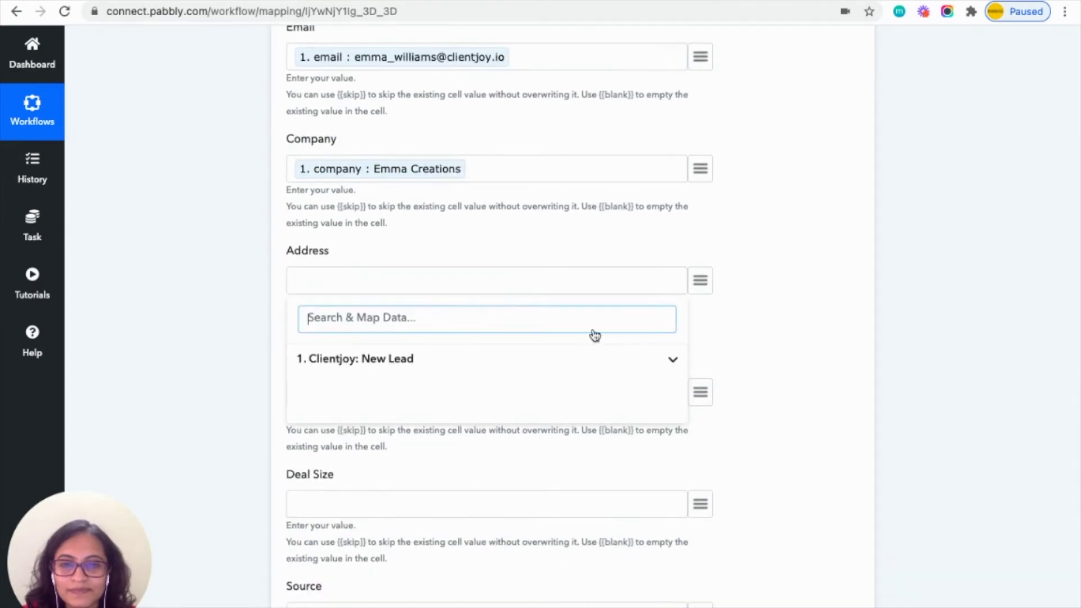
click(533, 359)
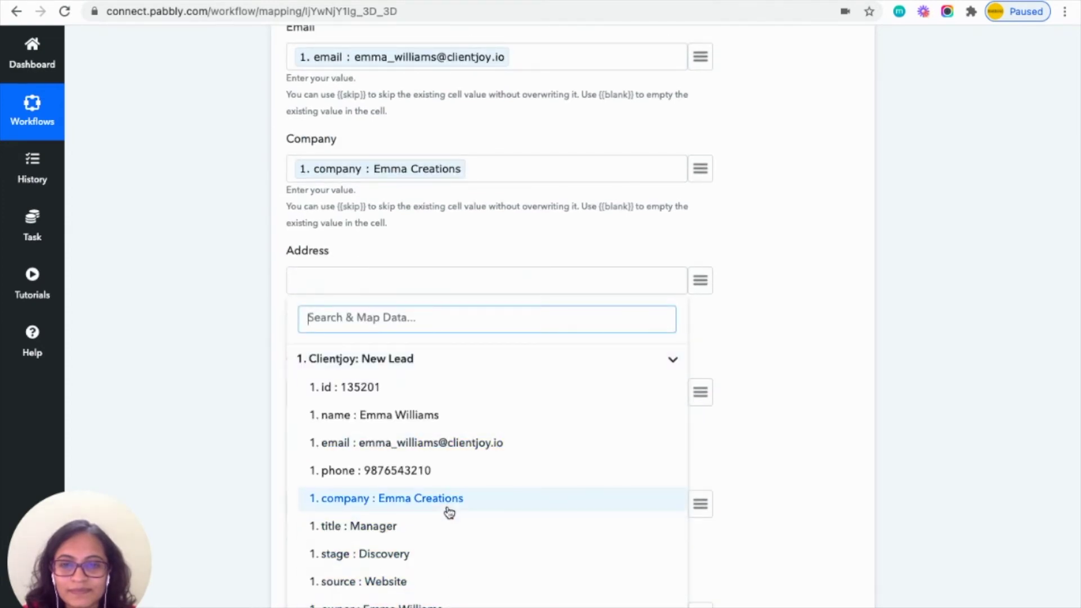
scroll(437, 593, down, 5)
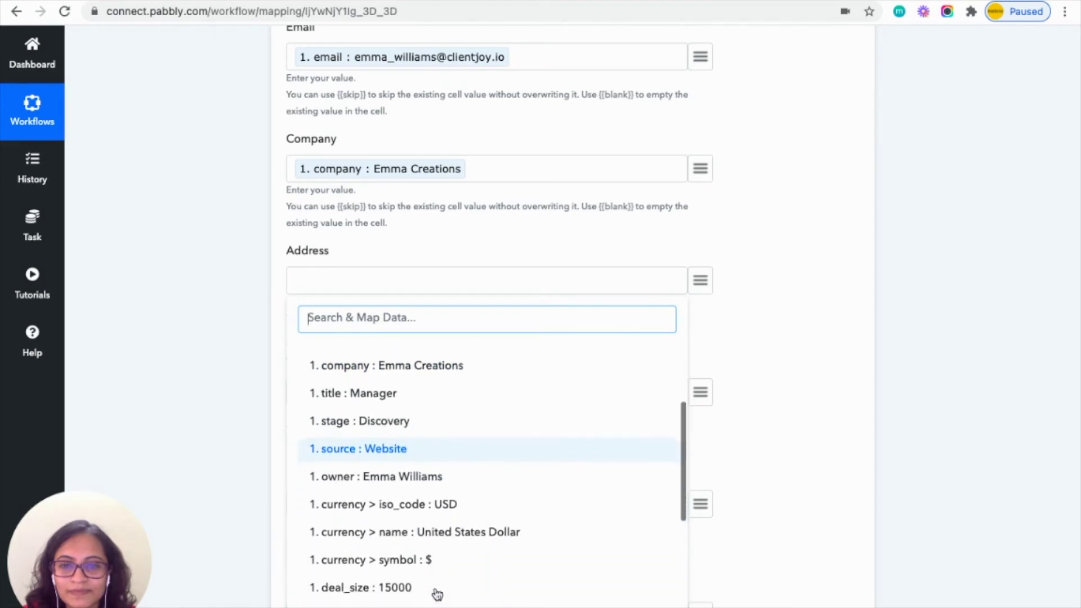
scroll(442, 570, down, 8)
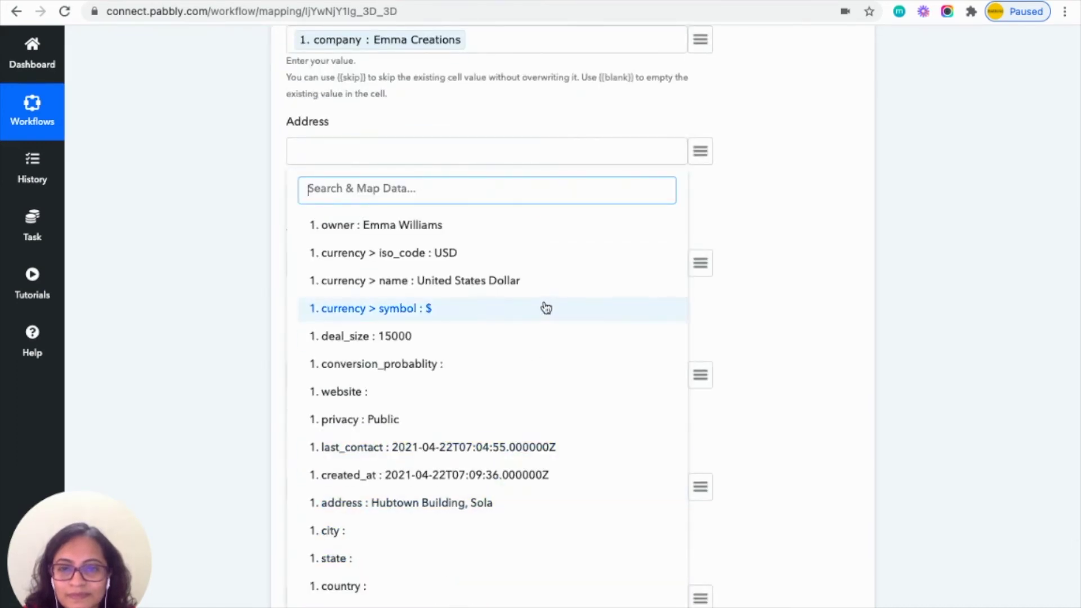
click(473, 502)
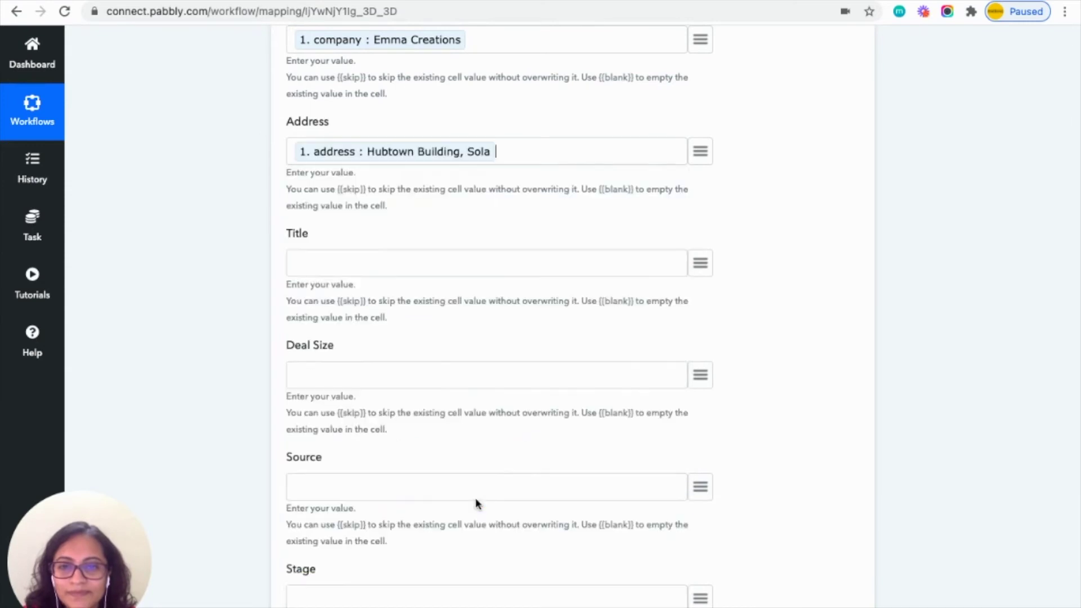
Map the lead's title Manager and deal size 15000 into Title and Deal Size.
click(700, 264)
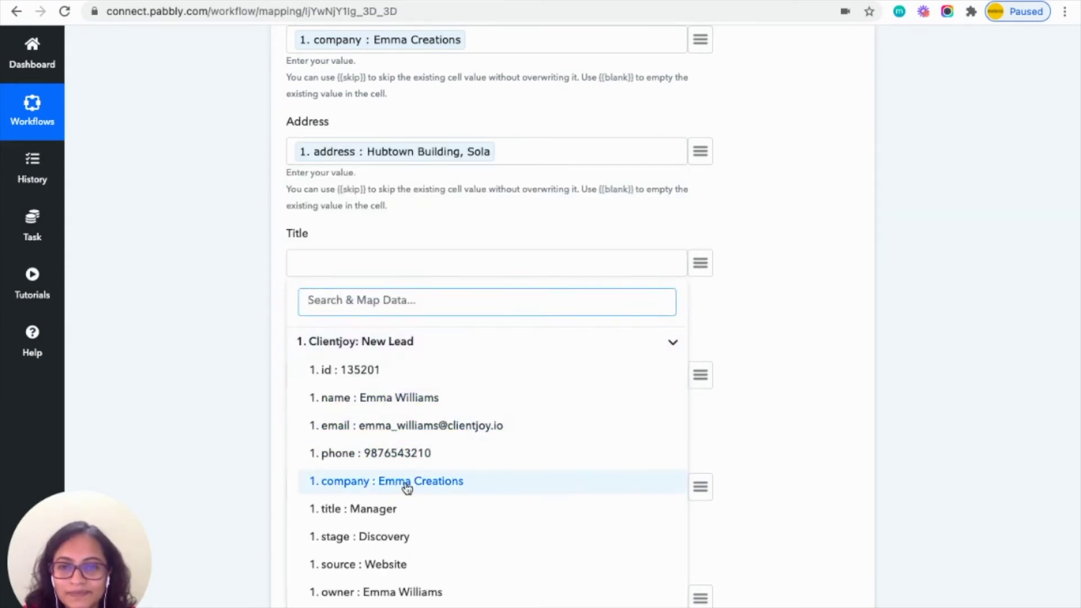
click(399, 517)
scroll(400, 519, down, 3)
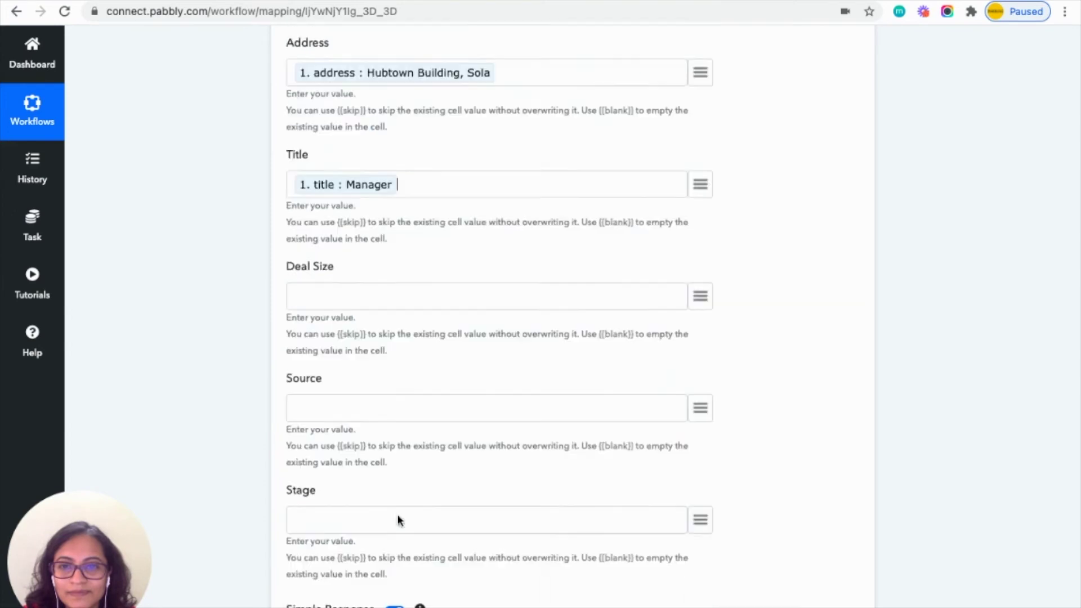
click(704, 237)
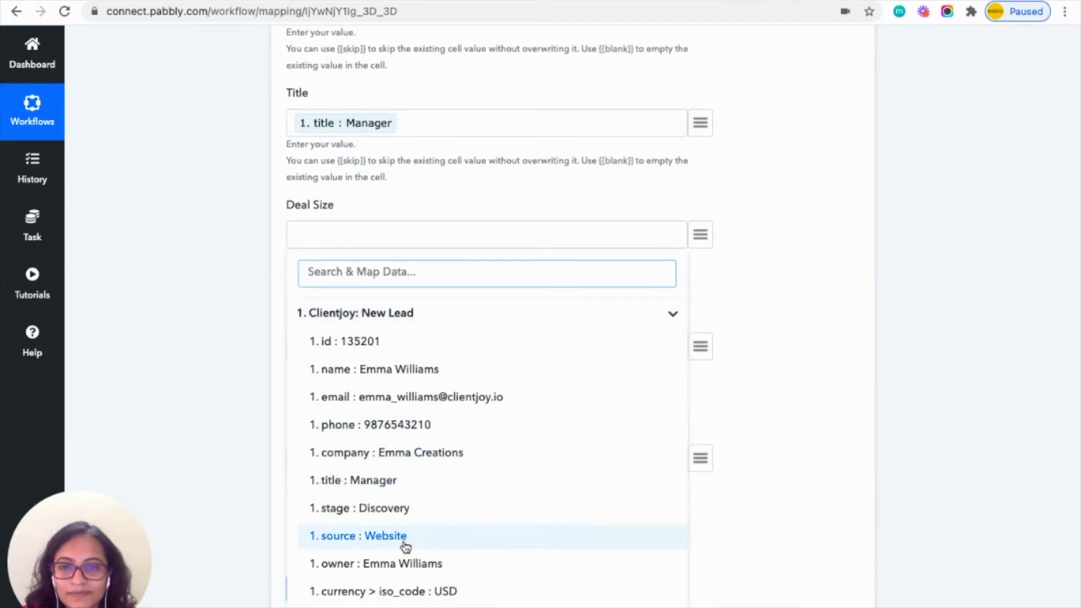
scroll(406, 547, down, 3)
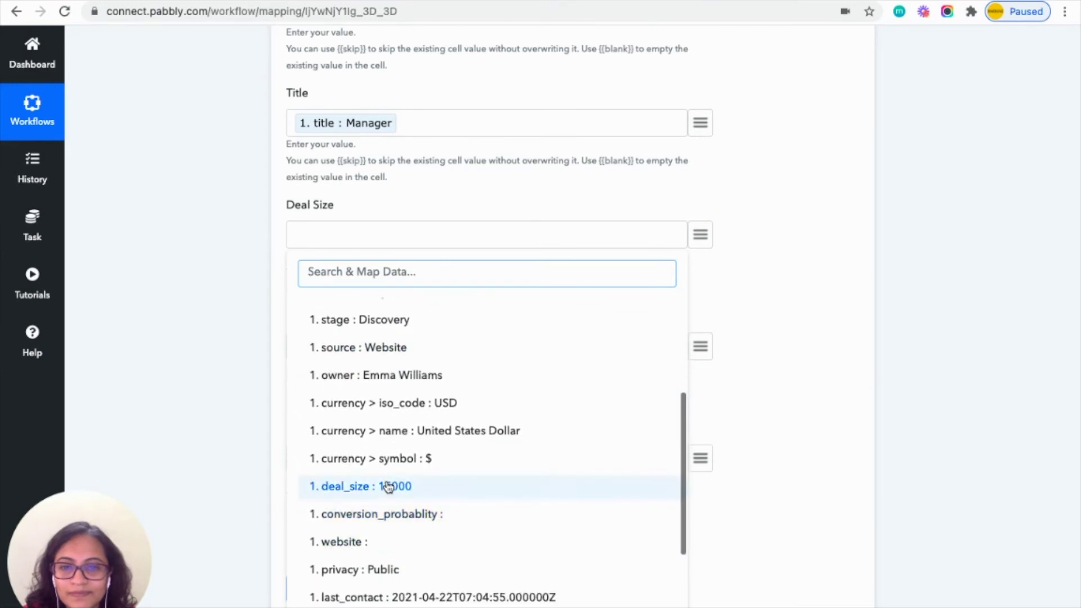
click(386, 488)
Map source Website and stage Discovery into the Source and Stage columns.
click(700, 346)
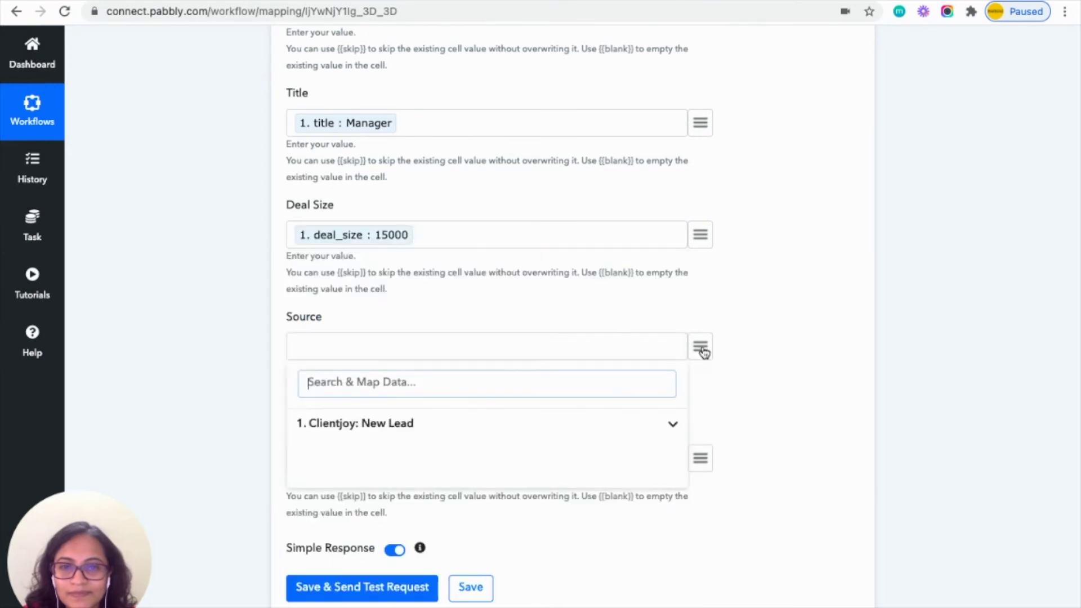
click(459, 429)
scroll(409, 539, down, 3)
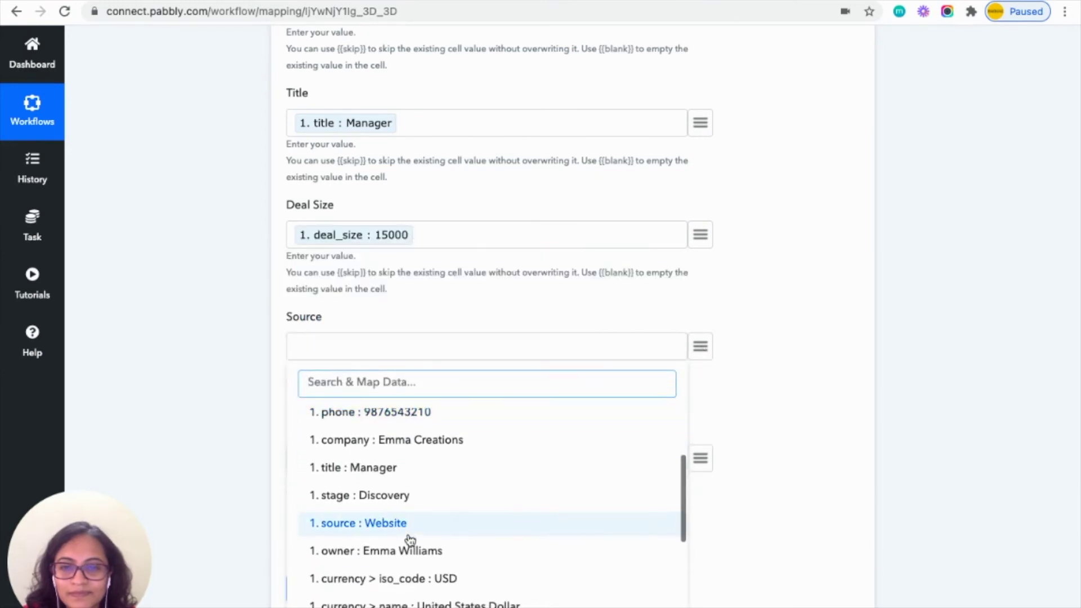
click(405, 524)
click(700, 457)
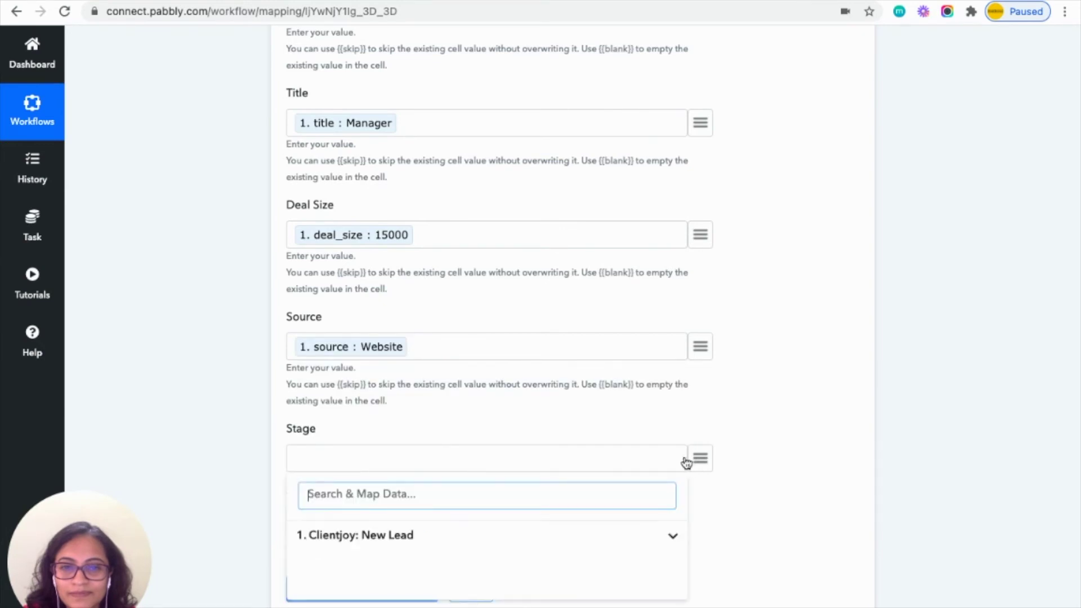
click(452, 542)
scroll(454, 544, down, 3)
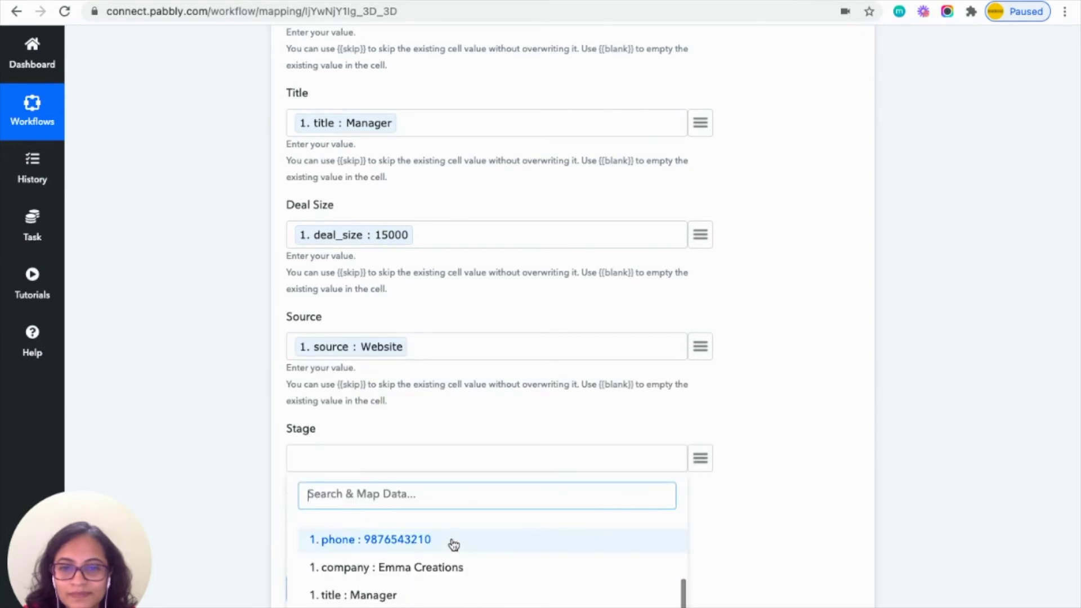
scroll(451, 544, down, 3)
click(388, 549)
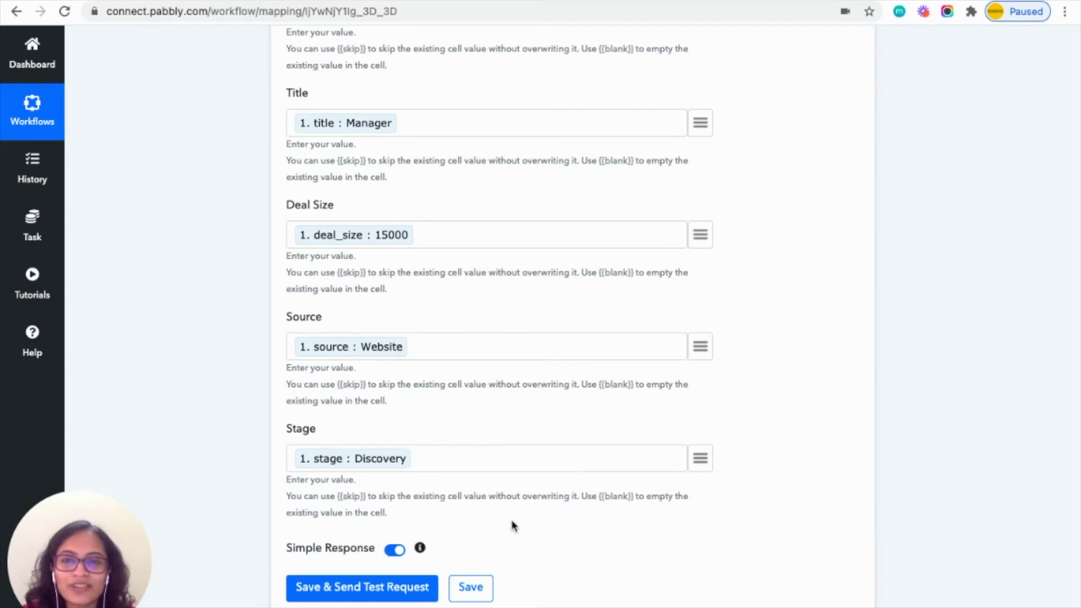
Save and send a test request, confirming the lead landed in Leads row A2:I2.
click(365, 593)
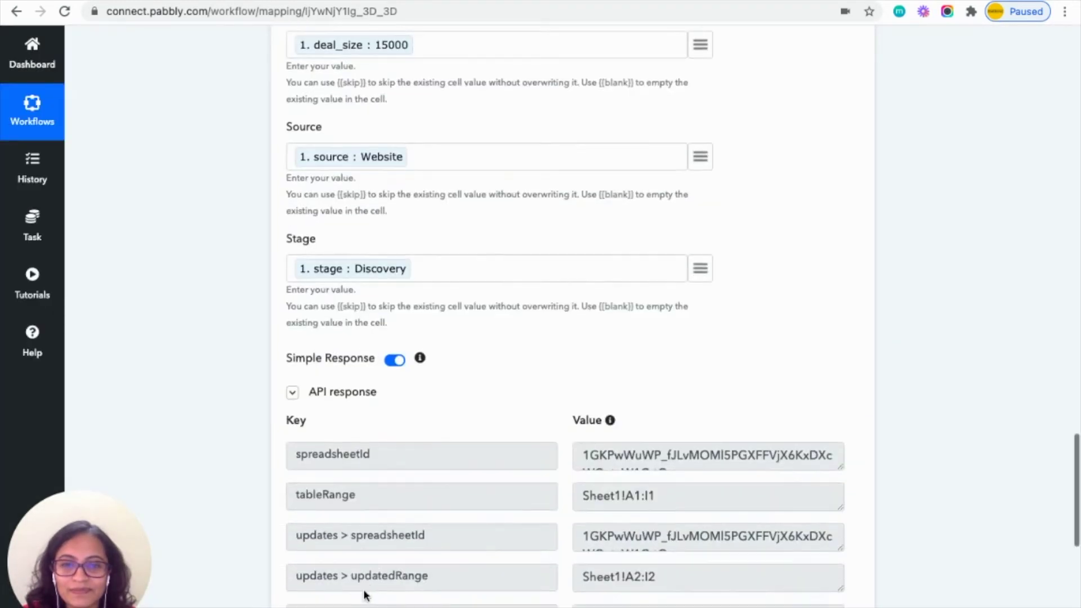
scroll(365, 595, down, 3)
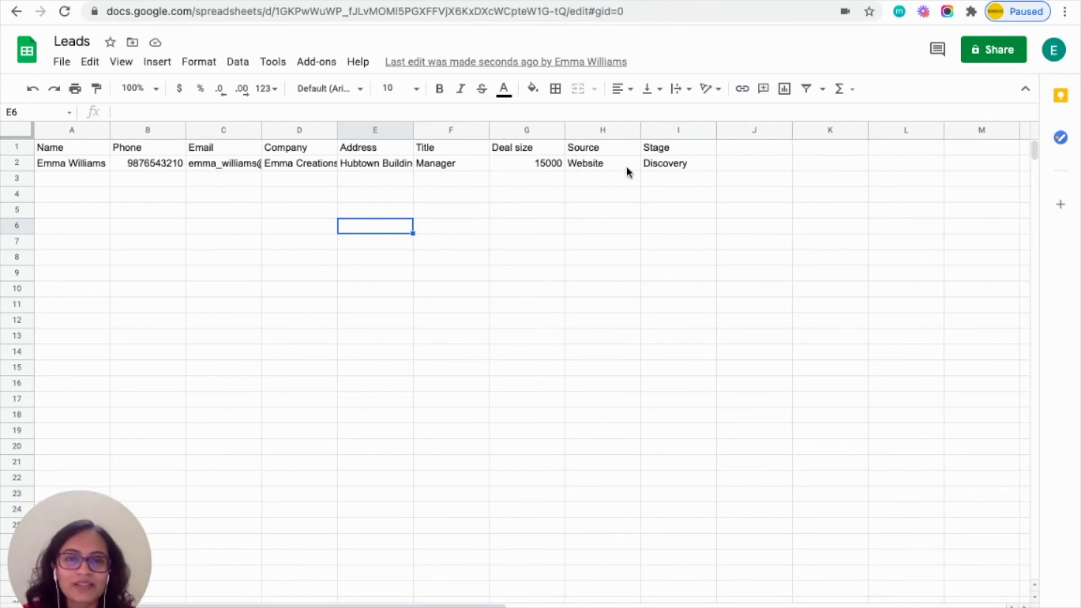
mouse_move(769, 63)
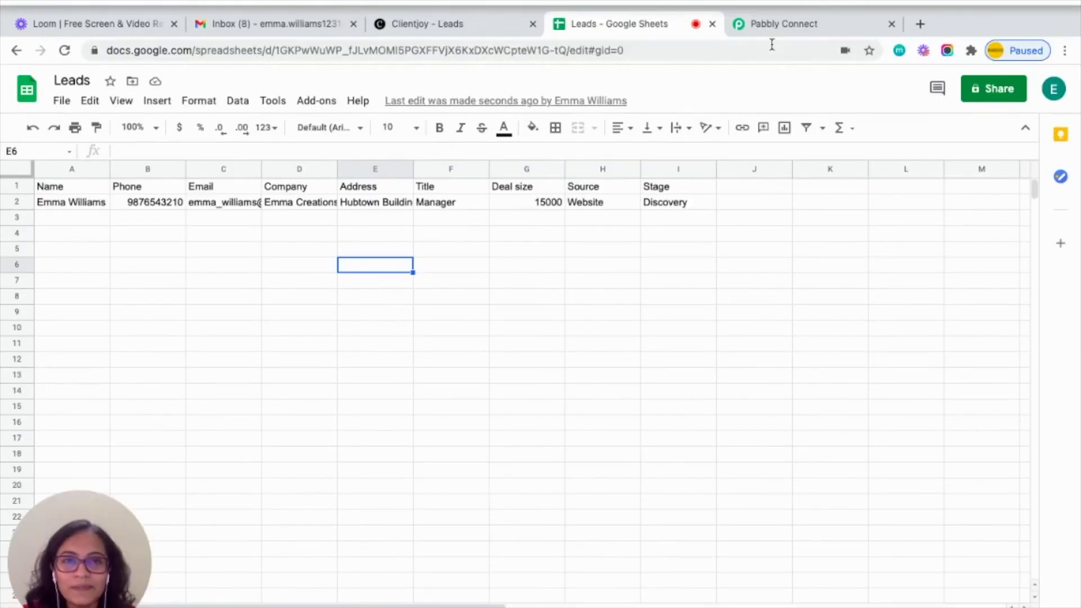
click(788, 25)
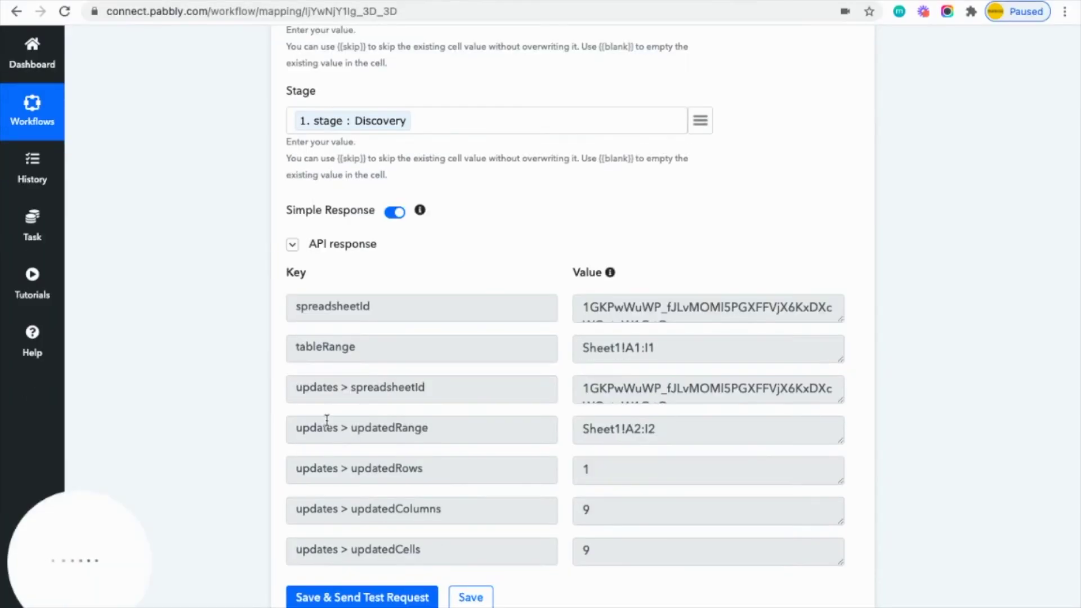
Save the Google Sheets step and view the Clientjoy Leads board with its Discovery lead.
scroll(326, 420, down, 2)
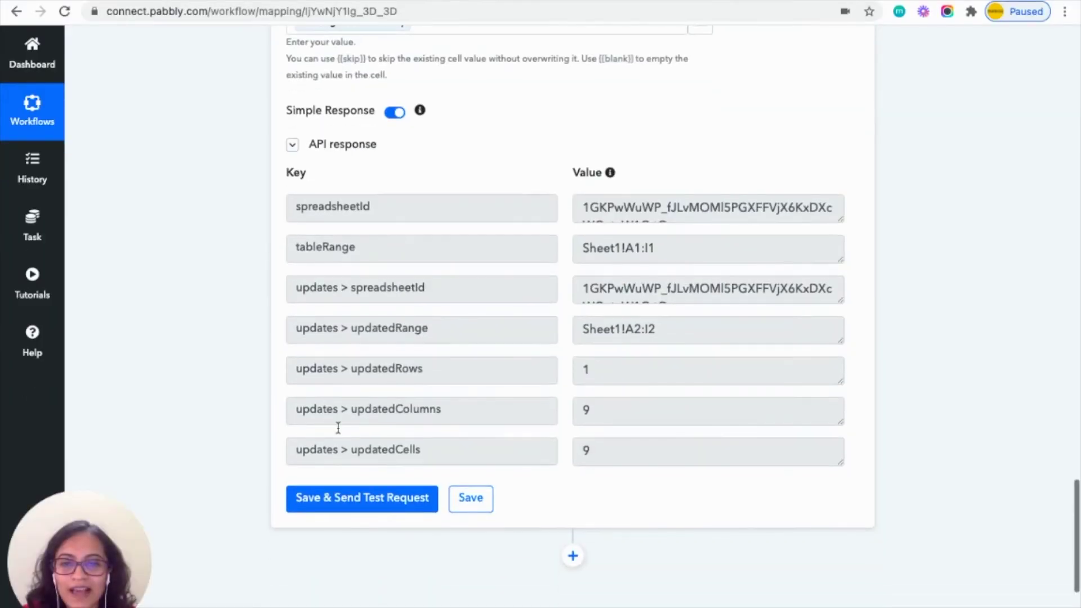
click(470, 500)
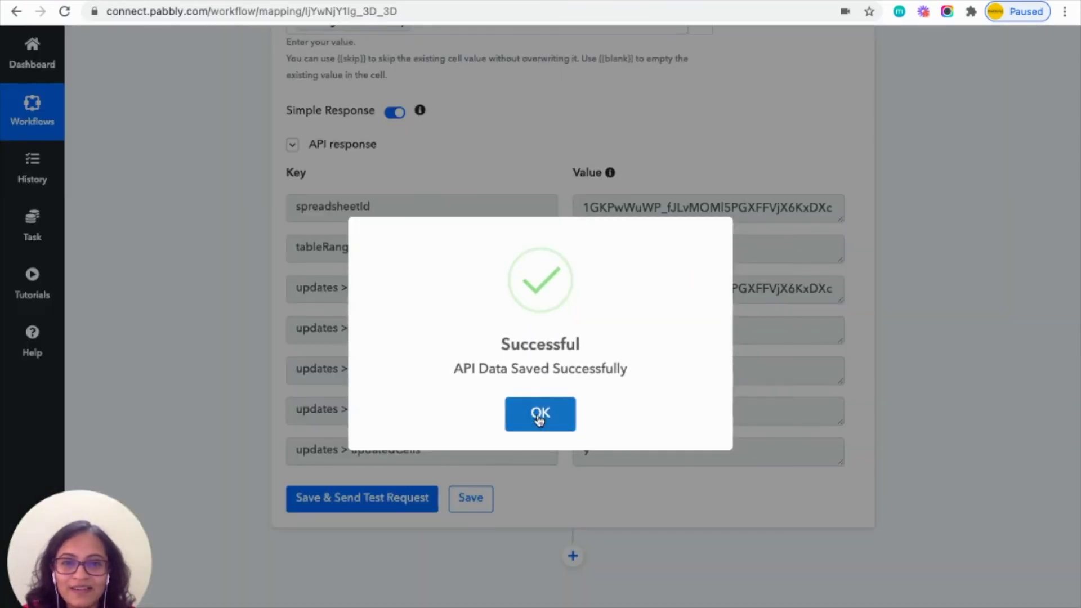
click(539, 415)
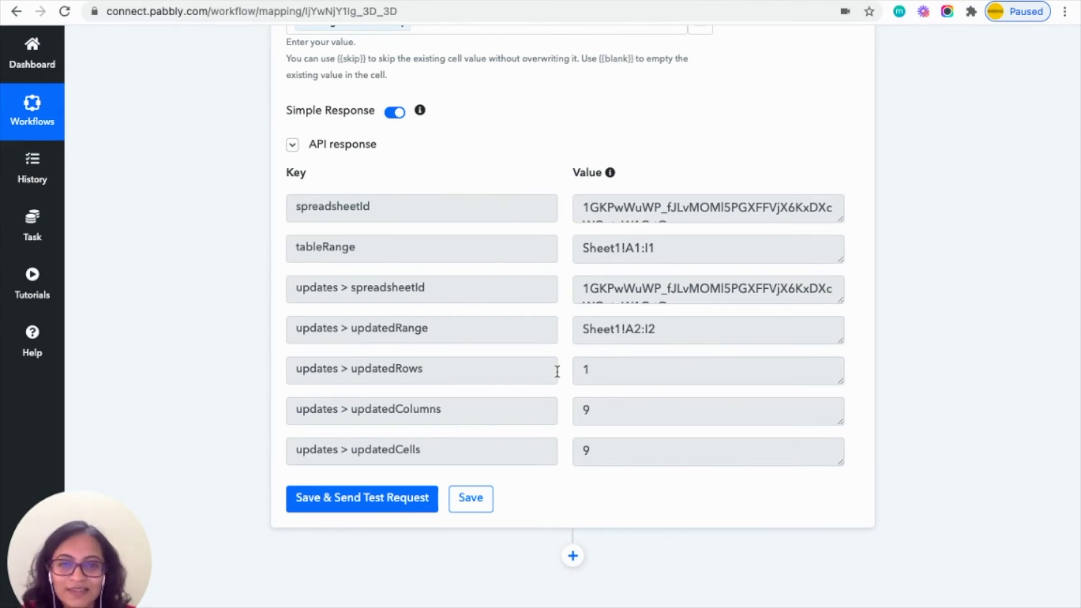
scroll(557, 370, down, 2)
scroll(558, 372, up, 12)
scroll(557, 374, up, 9)
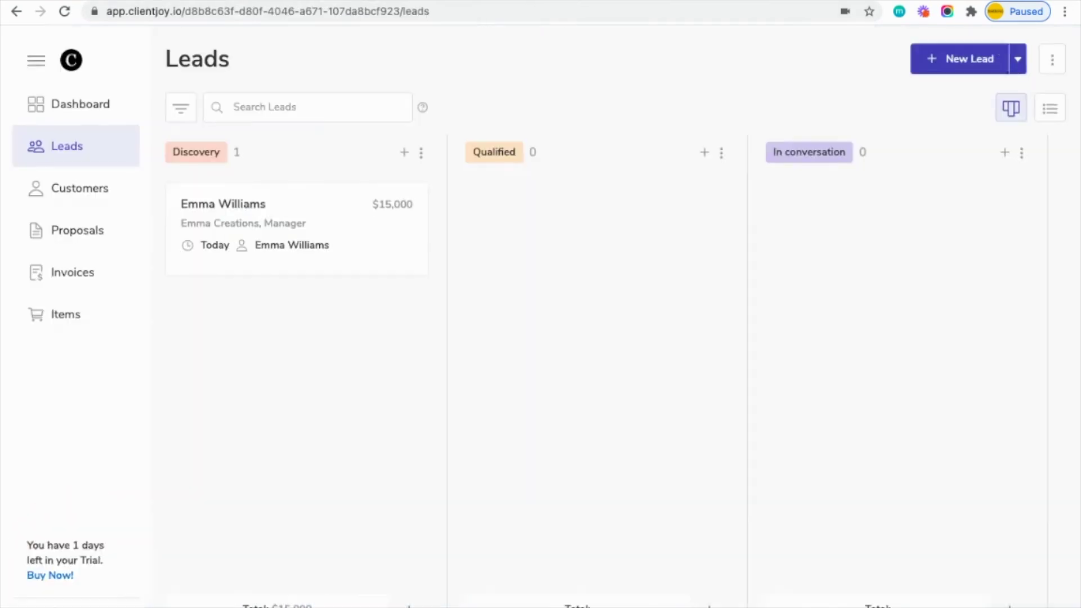
Start a new Clientjoy lead and fill in its name, title Product Manager, email, phone and company.
click(964, 59)
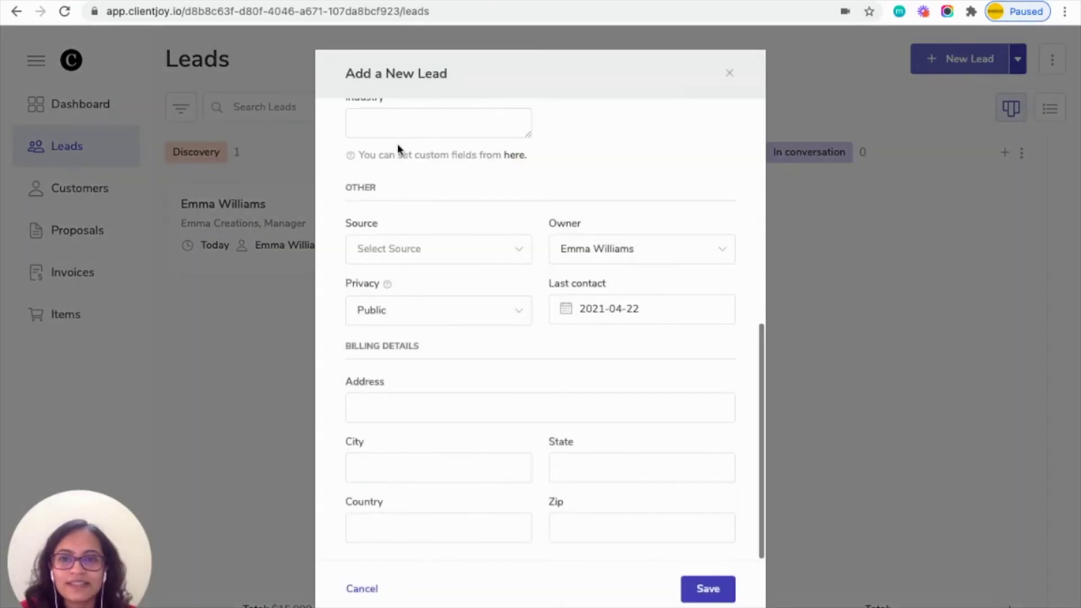
scroll(410, 188, up, 10)
click(409, 185)
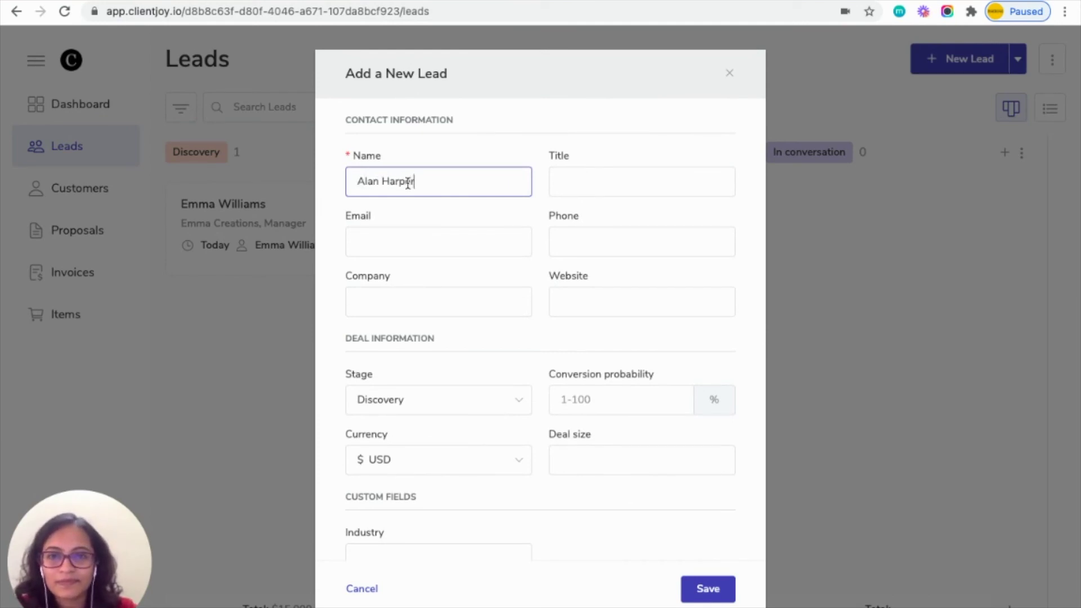
key(Tab)
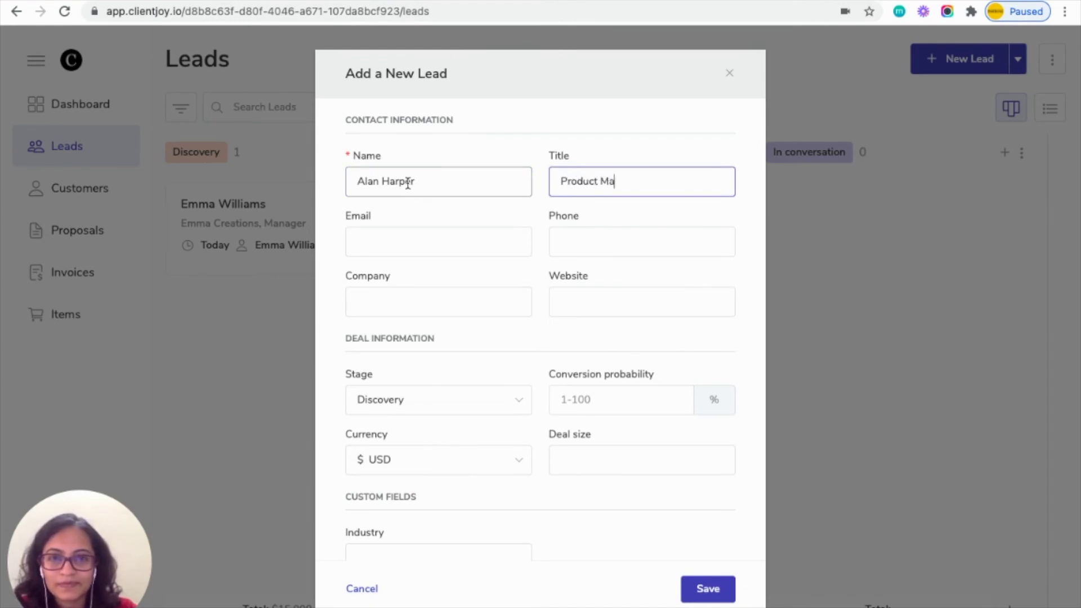
click(380, 237)
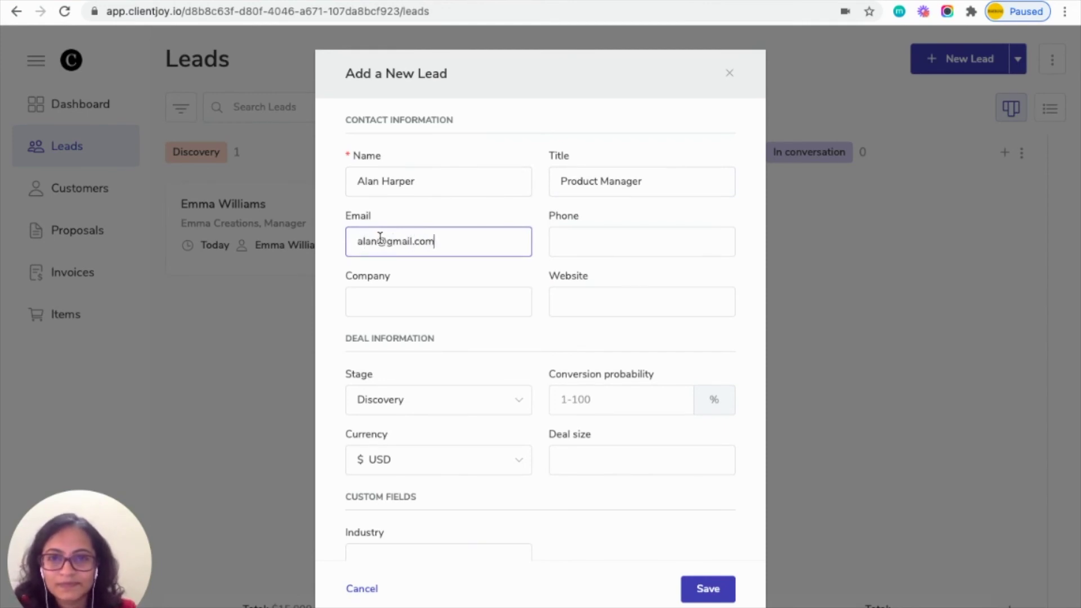
click(569, 242)
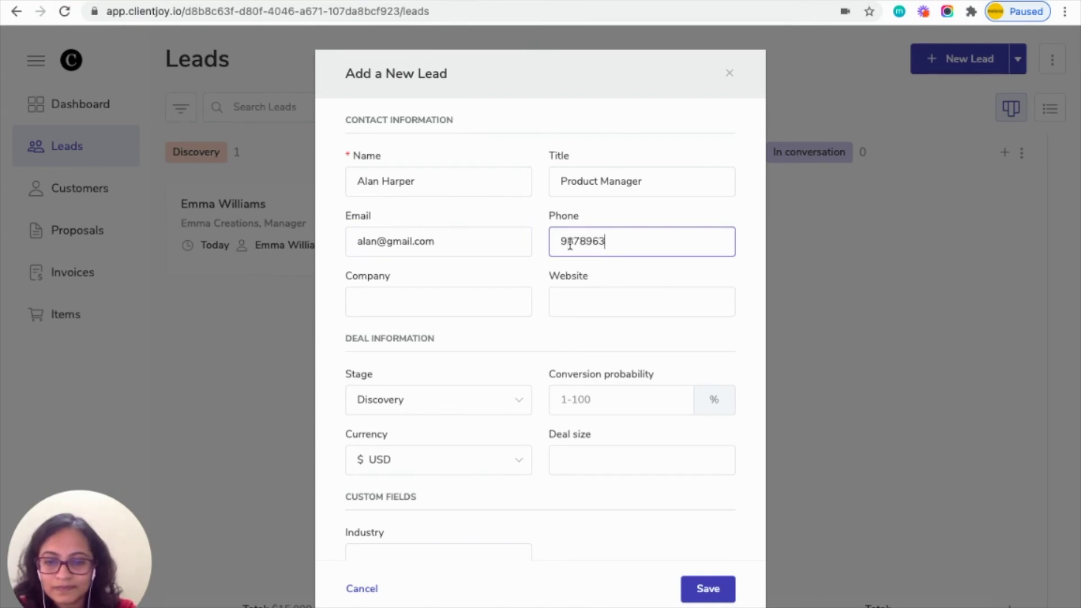
click(458, 292)
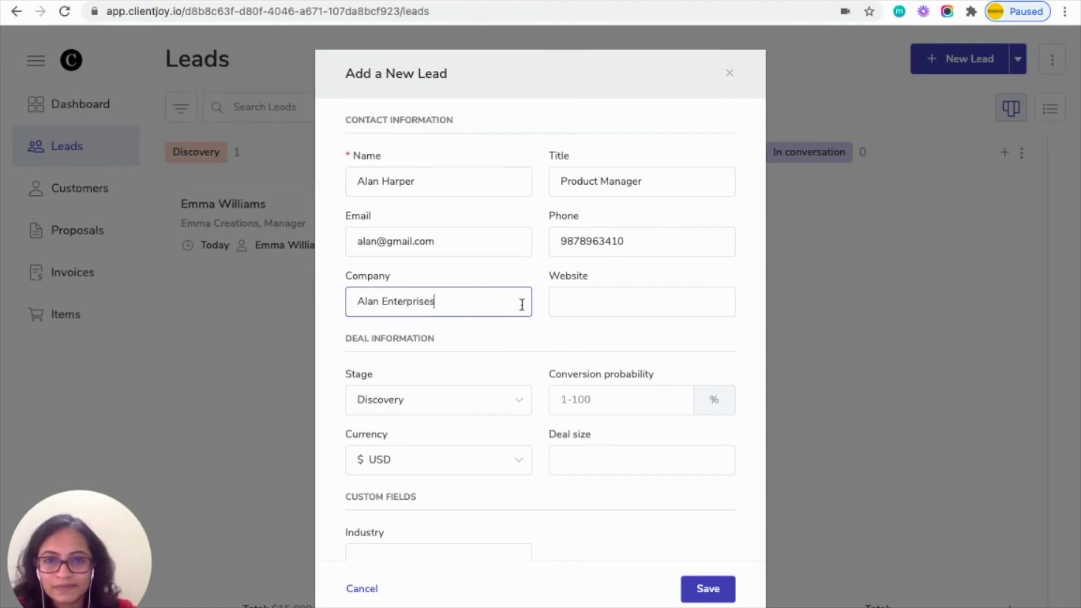
Enter deal size 20000, source Social Media and the billing address, save, then check the Leads sheet.
scroll(448, 403, down, 3)
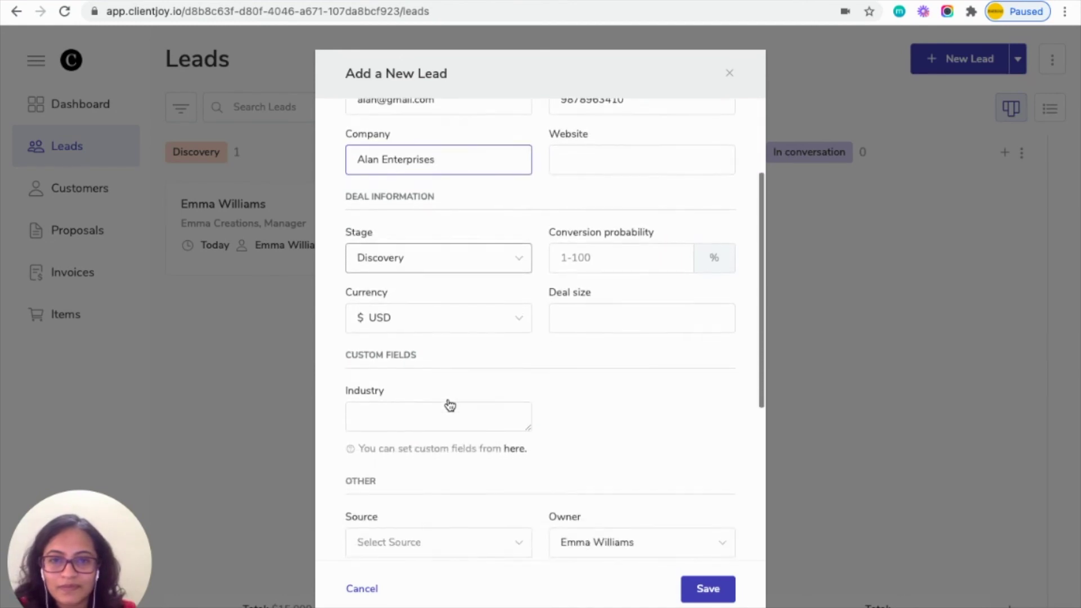
click(608, 322)
text(20000)
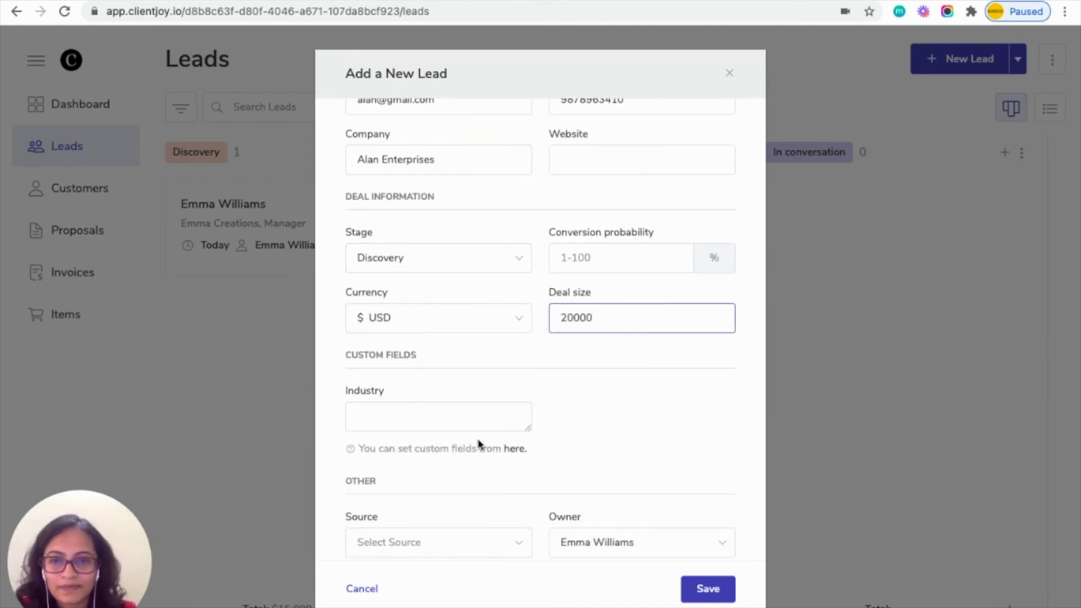
scroll(478, 441, down, 4)
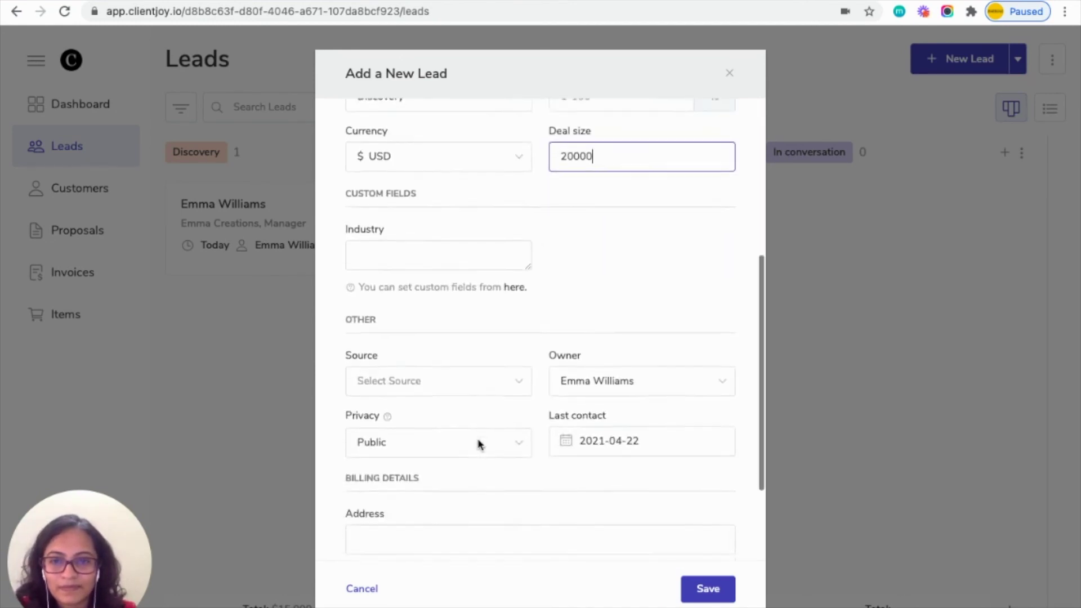
click(486, 367)
click(403, 405)
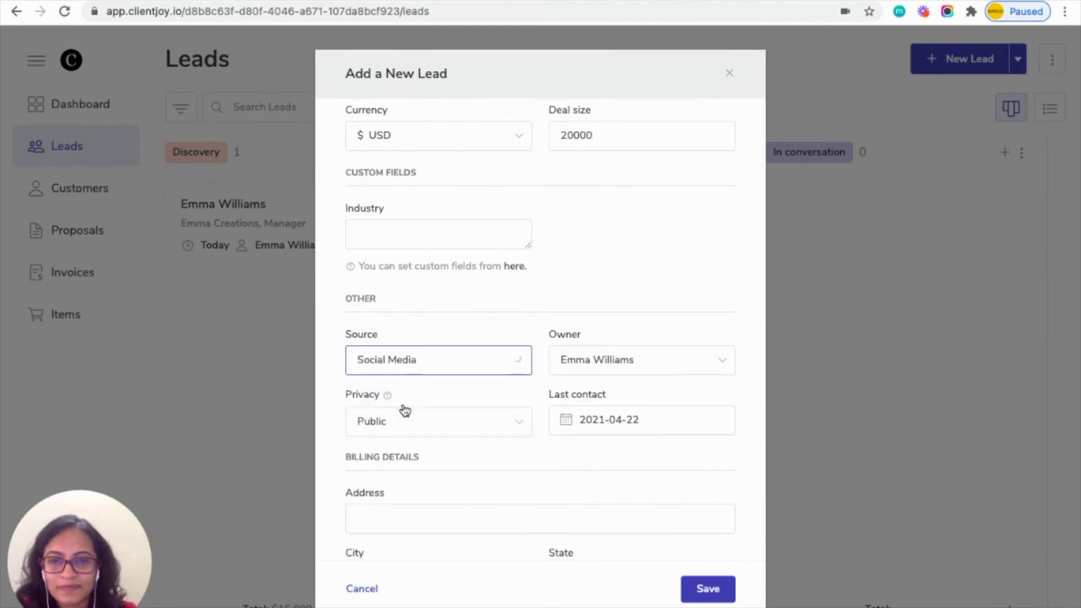
scroll(536, 465, down, 3)
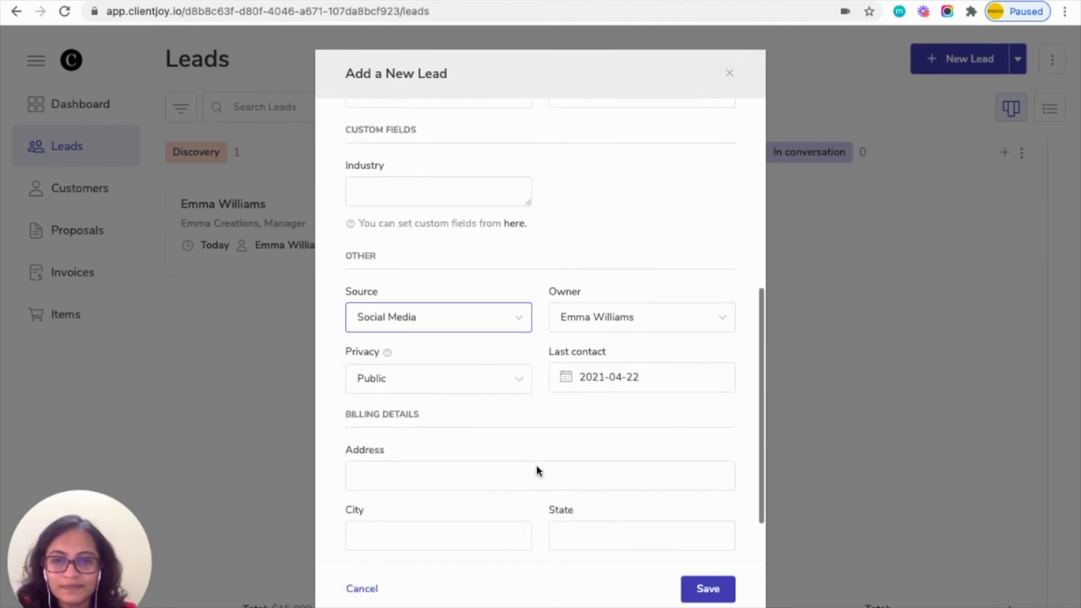
click(502, 400)
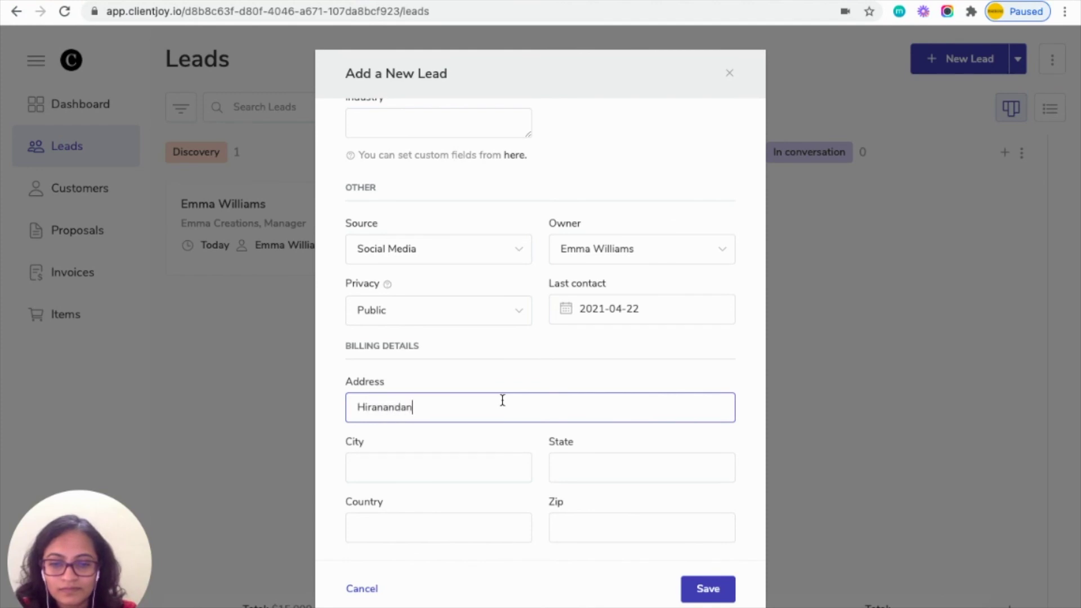
text(Hiranandani , Powai)
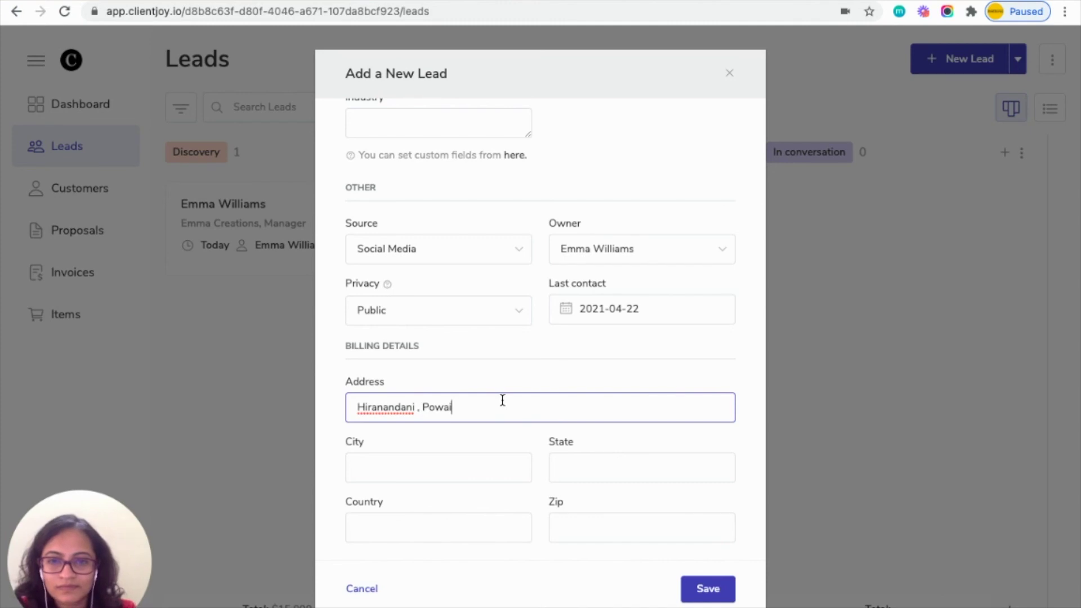
click(708, 589)
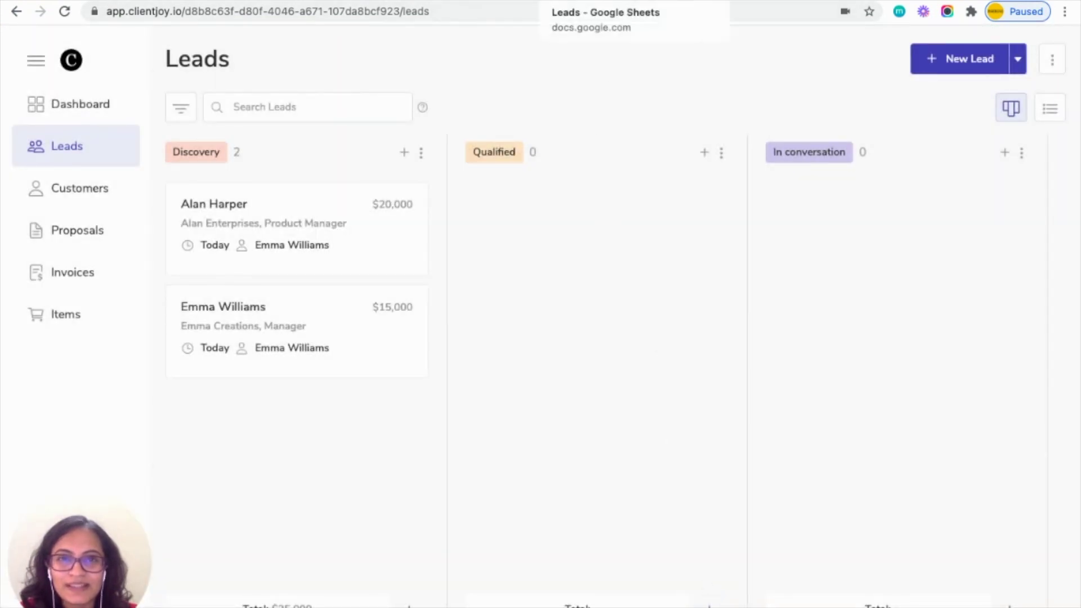
click(557, 1)
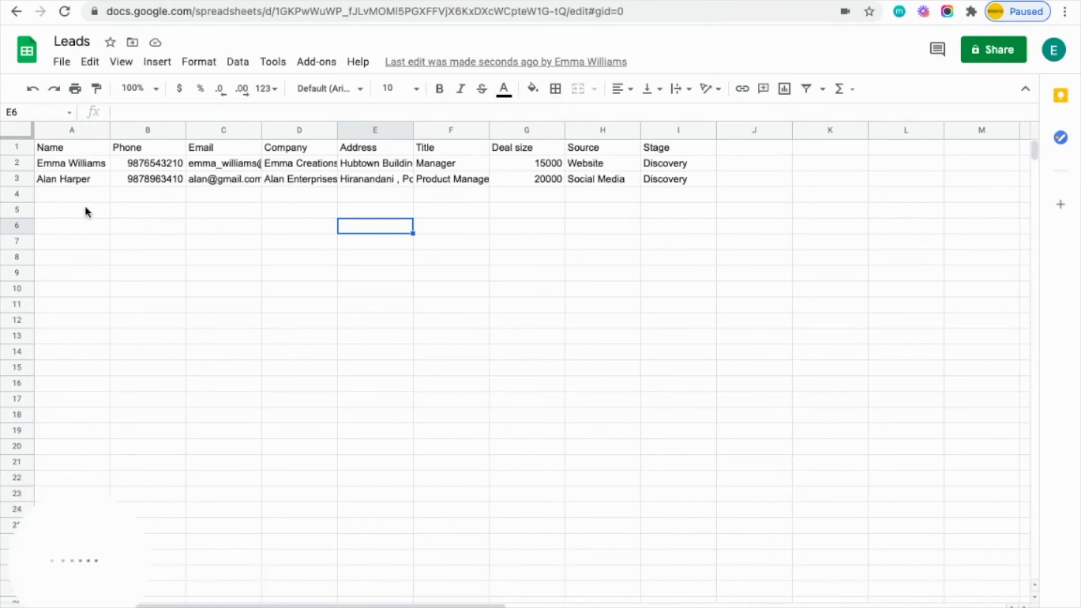